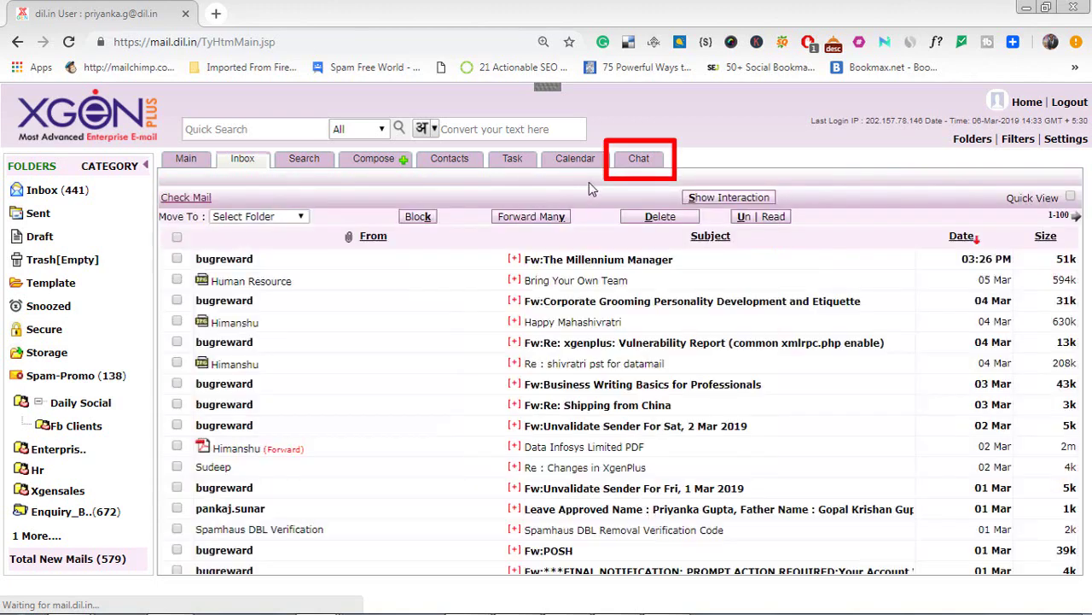
- Switch to the Chat page showing the officechat groupchat and its two participants
click(645, 163)
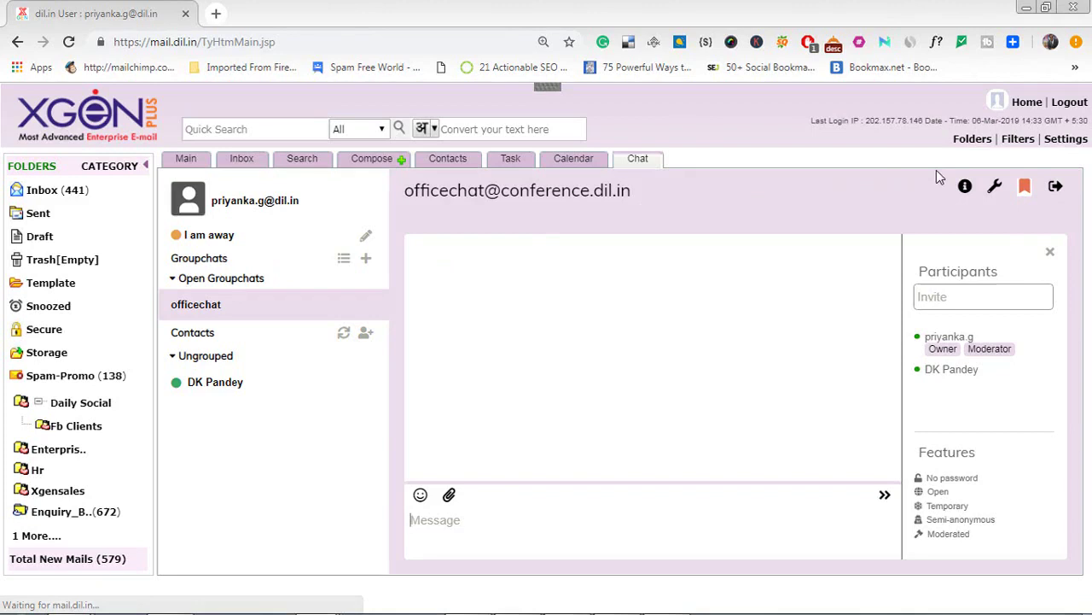
- In the account settings, expand Default Settings and highlight the Show Chat Window option
click(1066, 140)
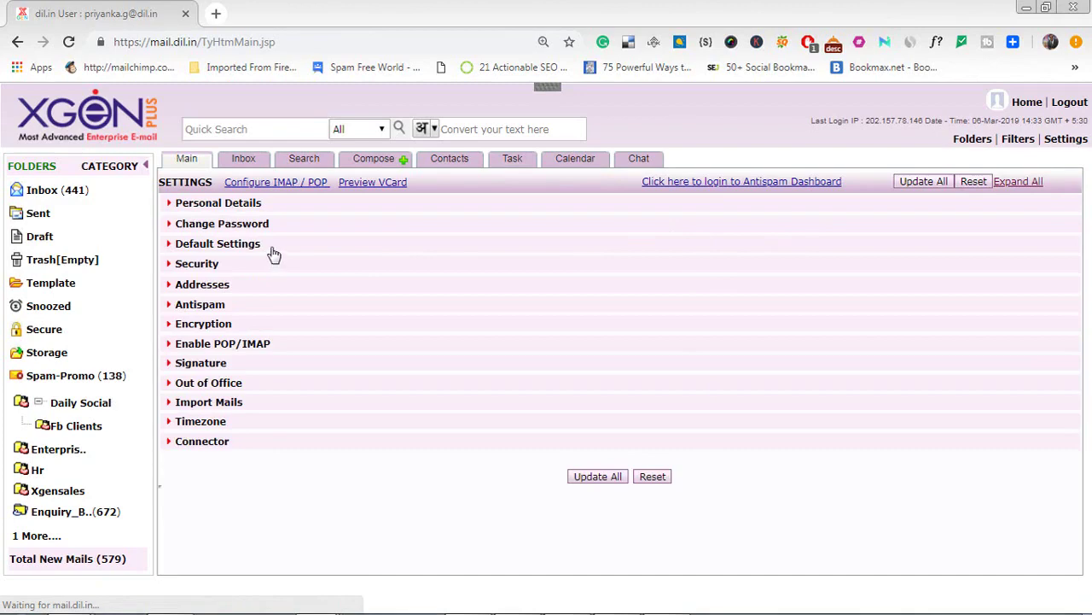
click(172, 244)
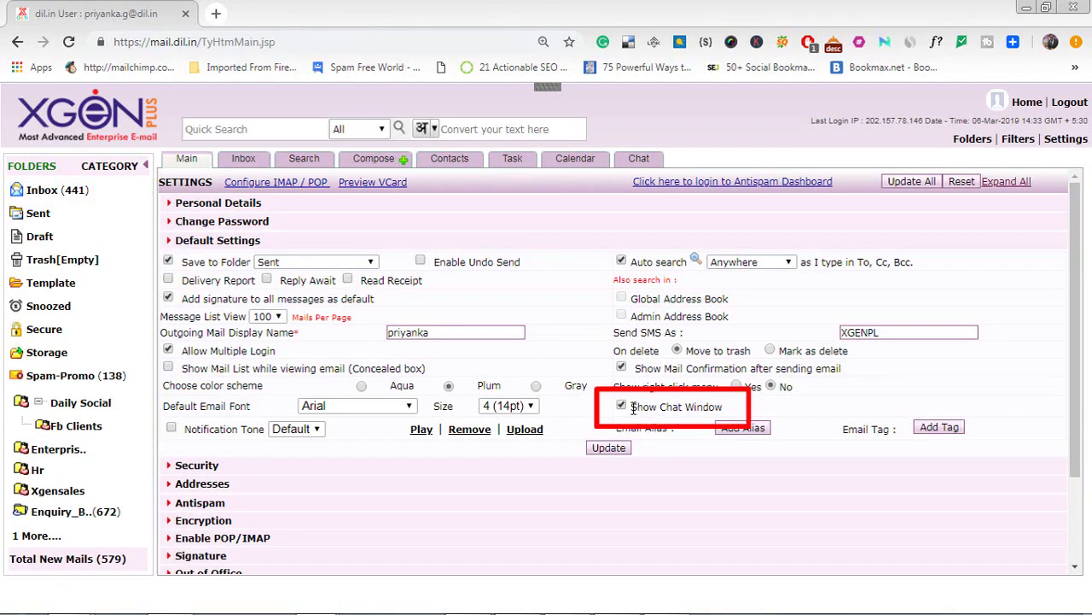
drag(632, 407, 725, 408)
click(724, 407)
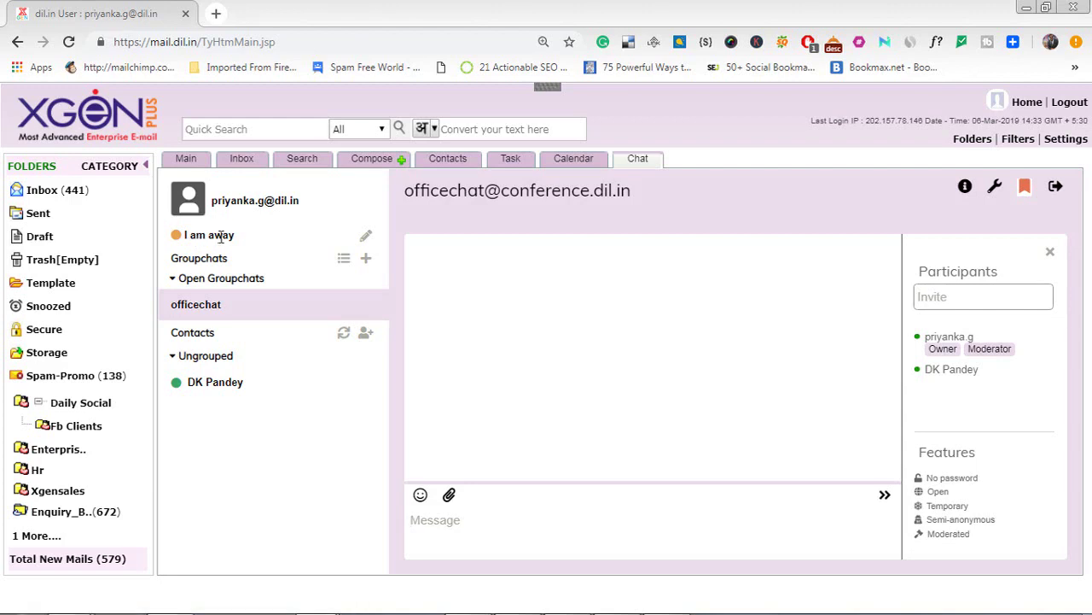
- Set the chat status to Away for long with the message 'Too Busy' and save
click(366, 239)
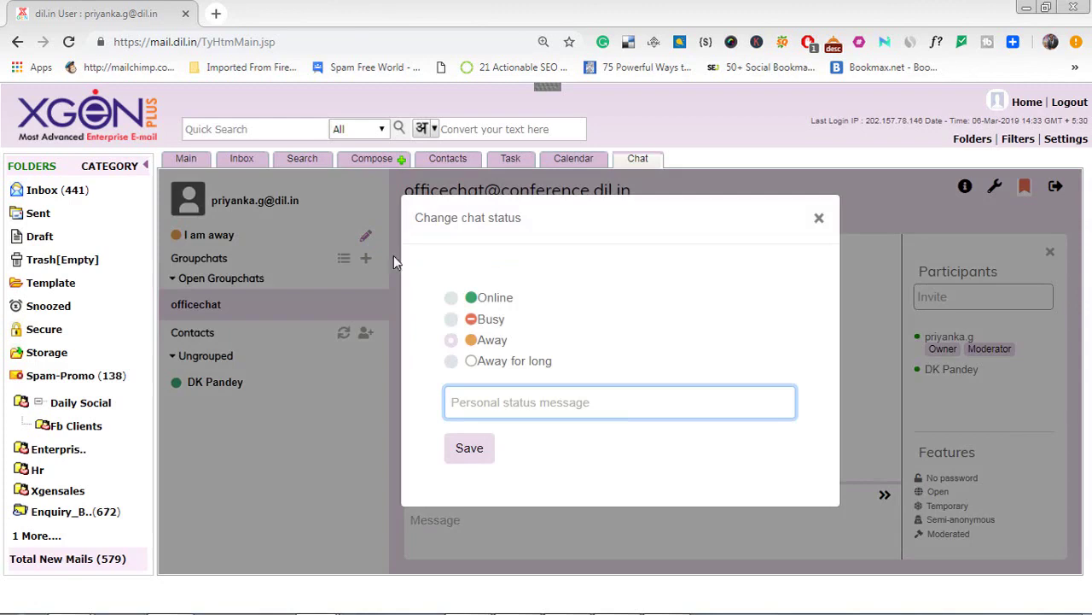
click(452, 298)
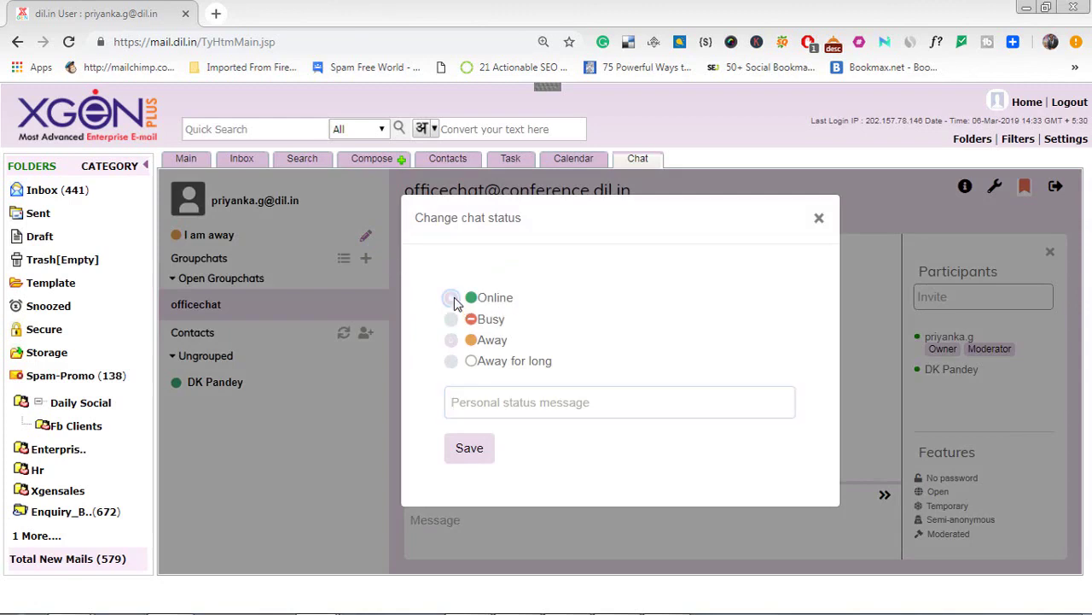
click(452, 319)
click(452, 340)
click(451, 360)
click(469, 398)
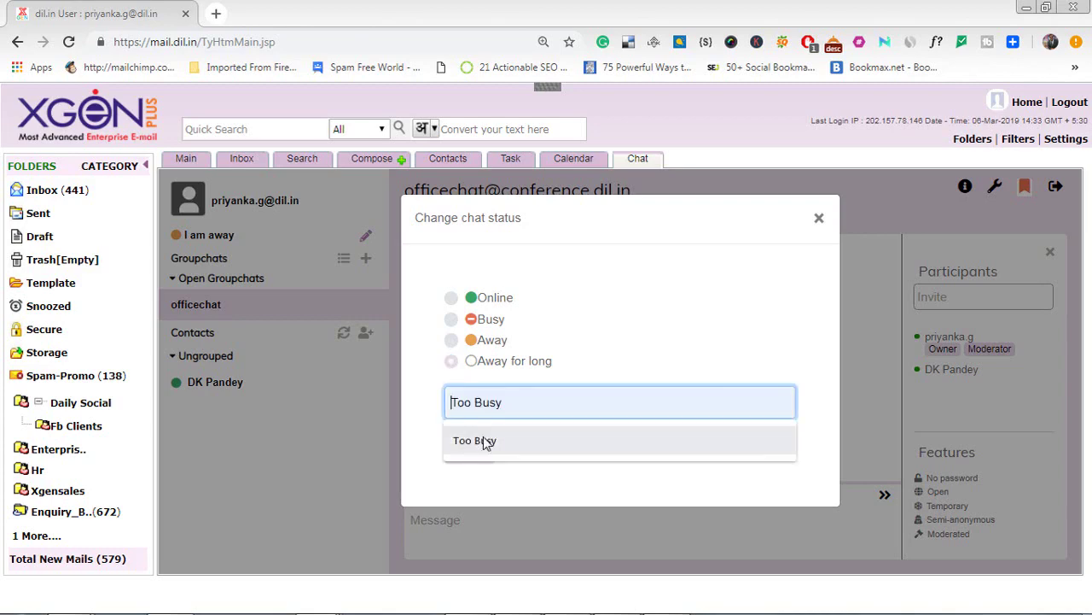
click(483, 436)
click(476, 451)
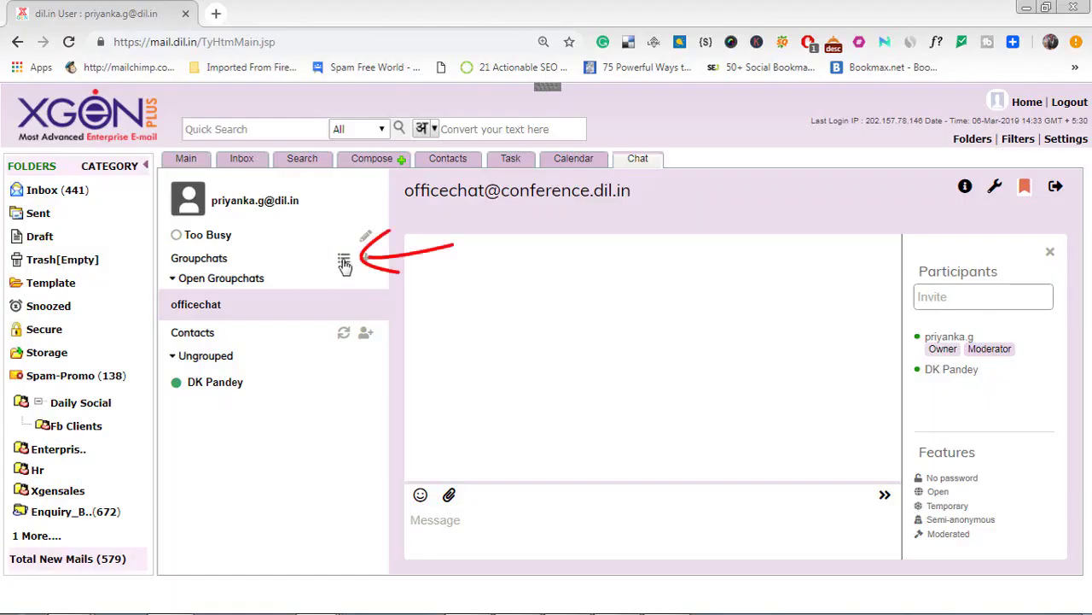
- List the groupchats available on conference.dil.in and scroll to Data QA Team
click(344, 264)
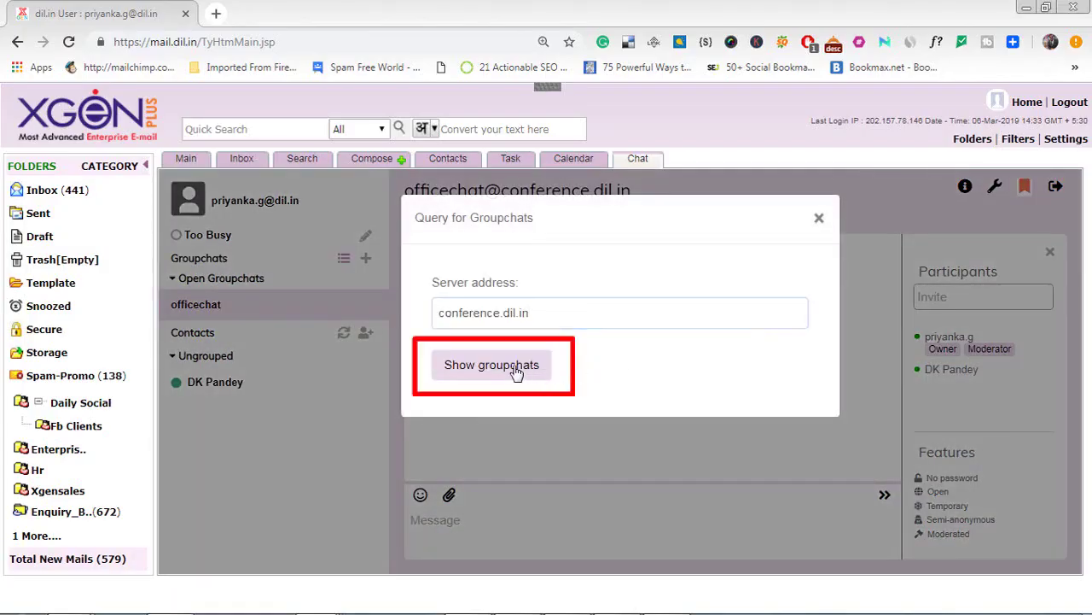
click(517, 372)
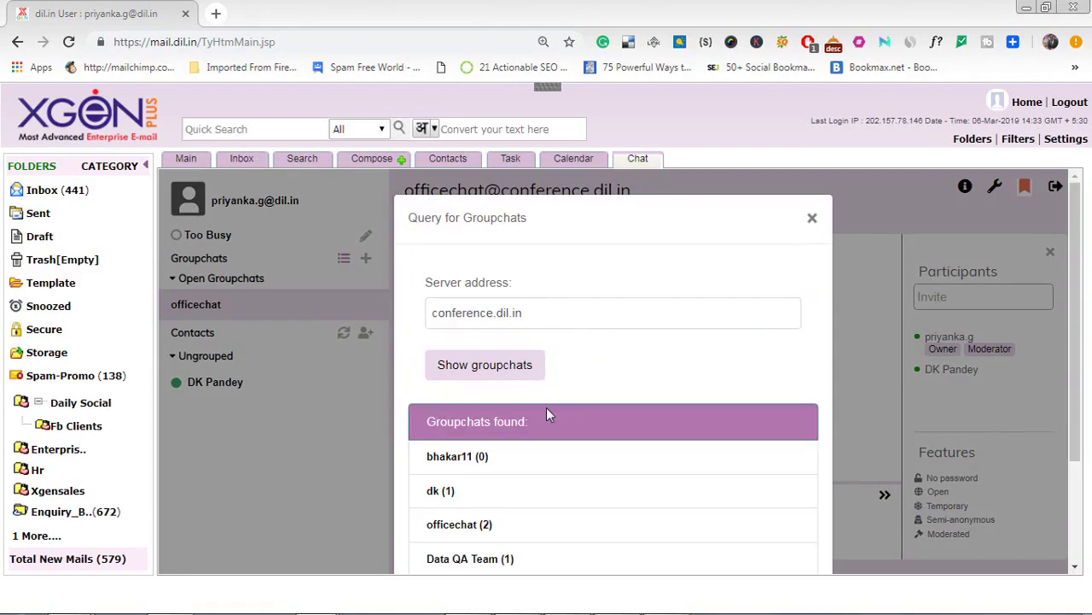
scroll(549, 411, down, 1)
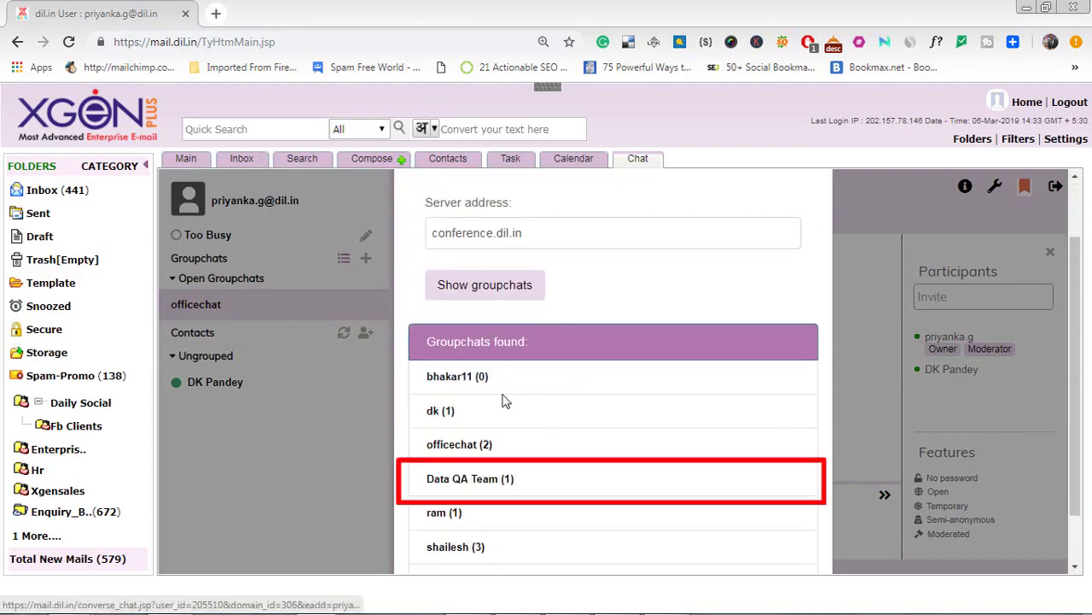
scroll(503, 401, down, 1)
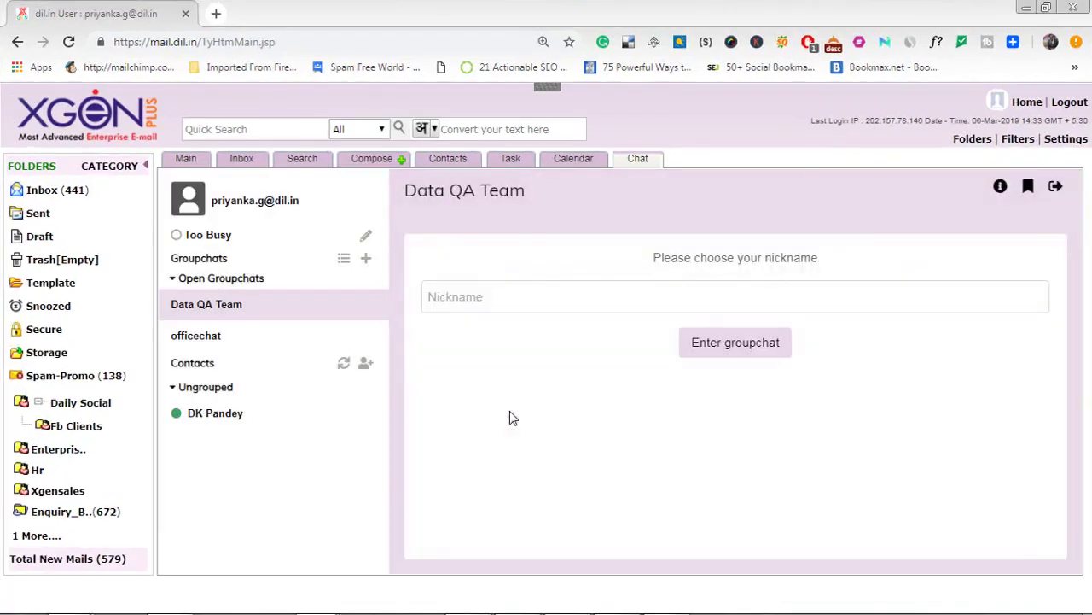
- Join Data QA Team under the nickname 'anonymous' and review its message history
click(480, 295)
text(anaonymo)
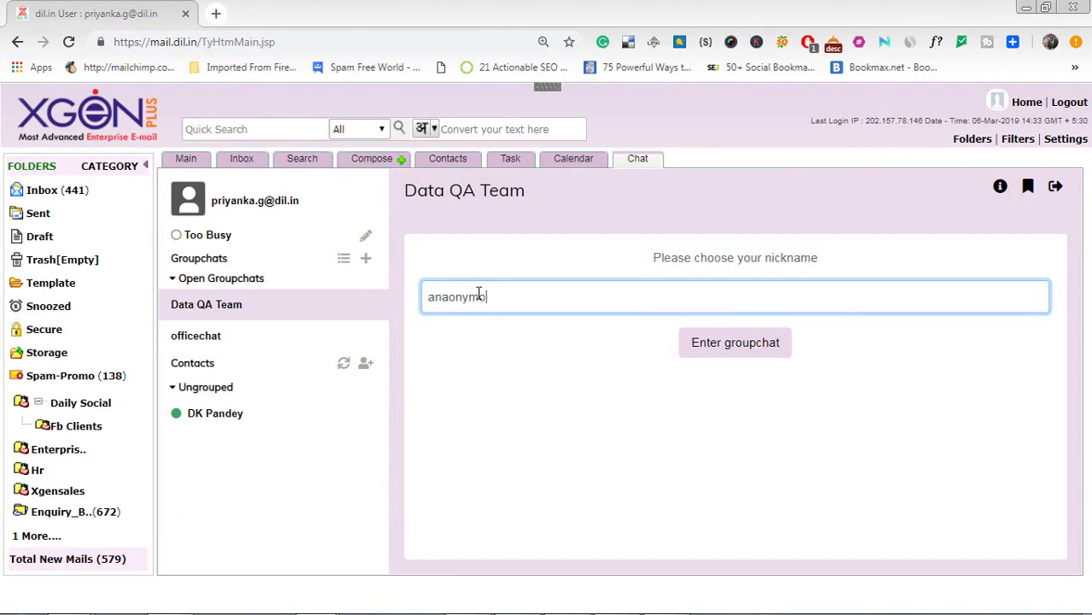
text(us)
key(BackSpace)
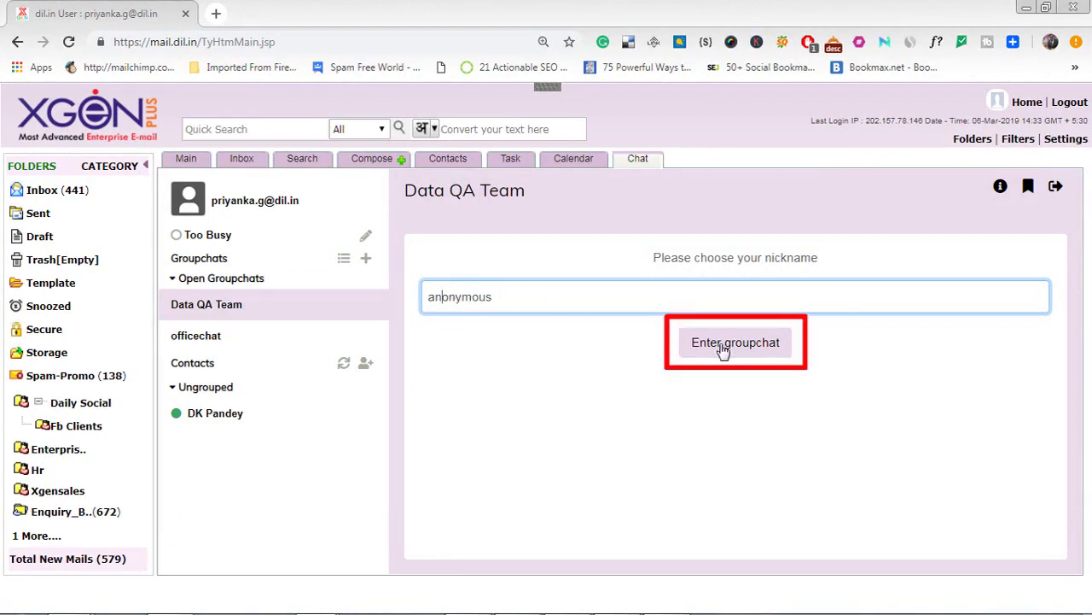
click(723, 350)
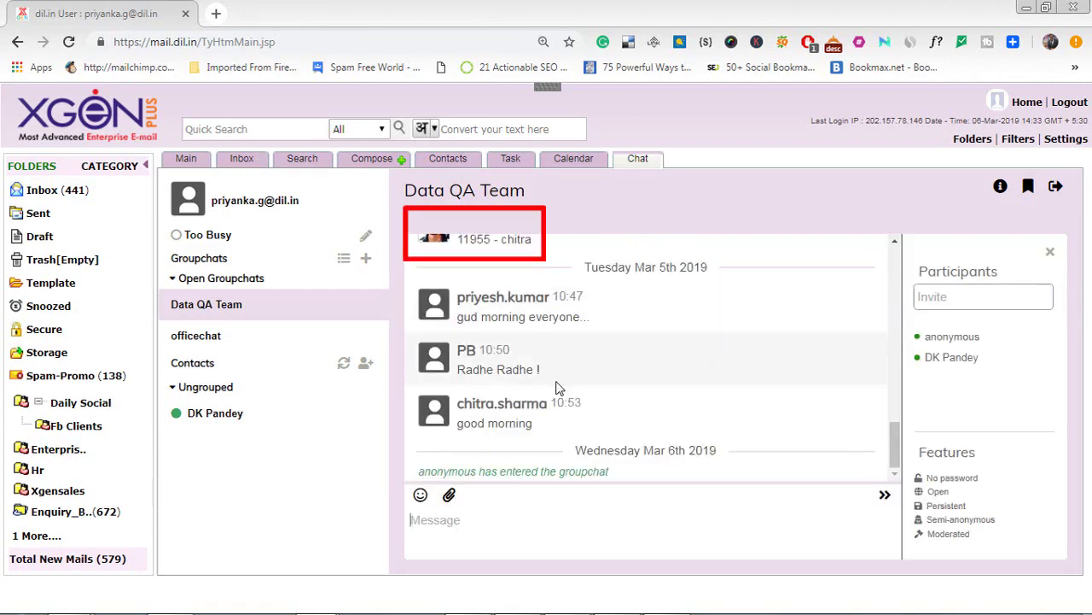
scroll(556, 386, up, 5)
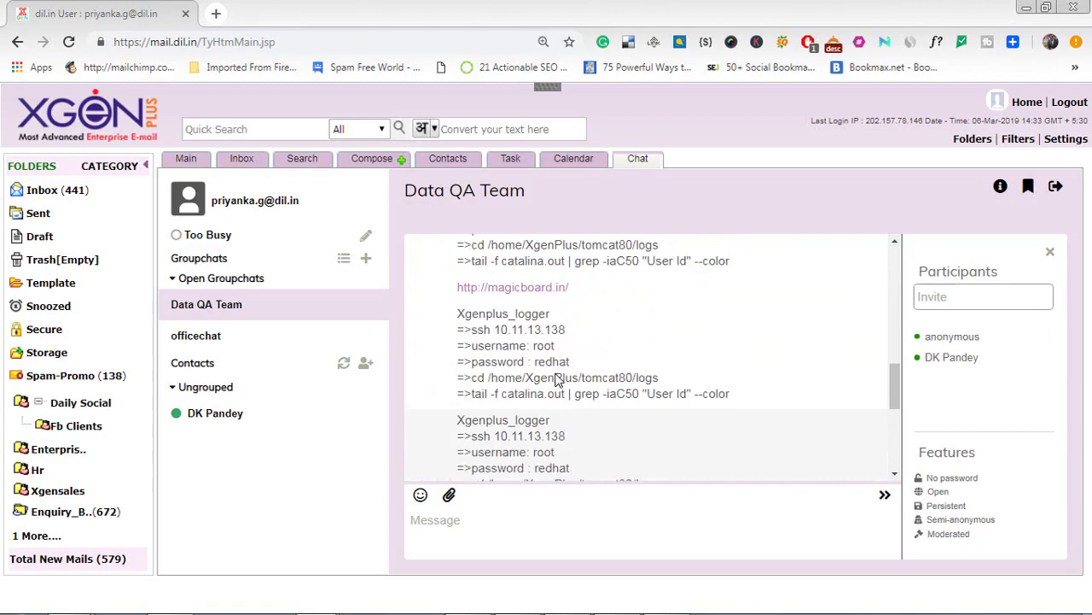
scroll(556, 380, up, 10)
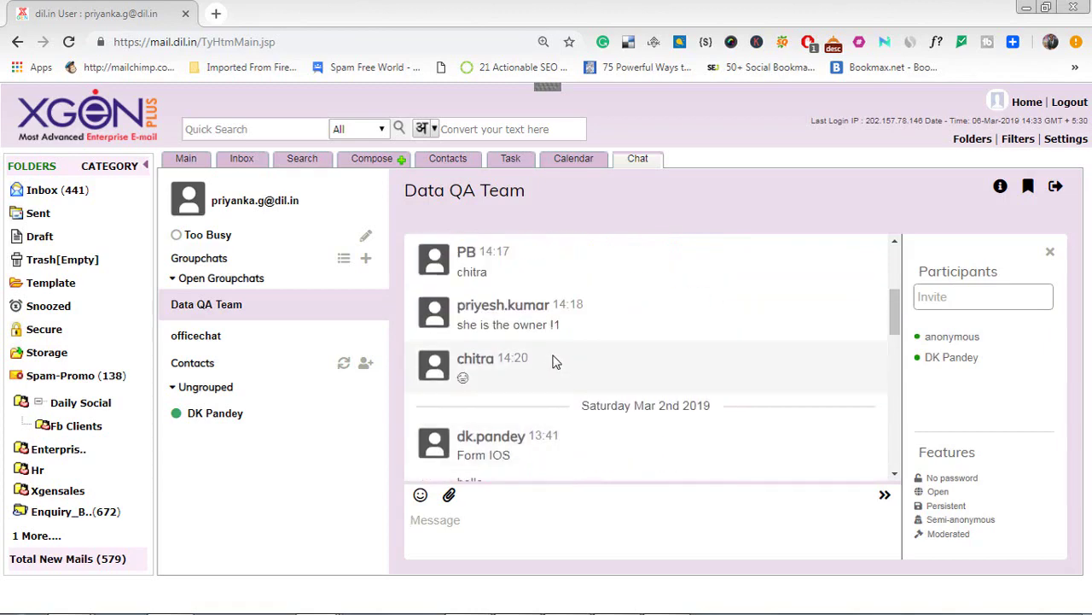
click(203, 307)
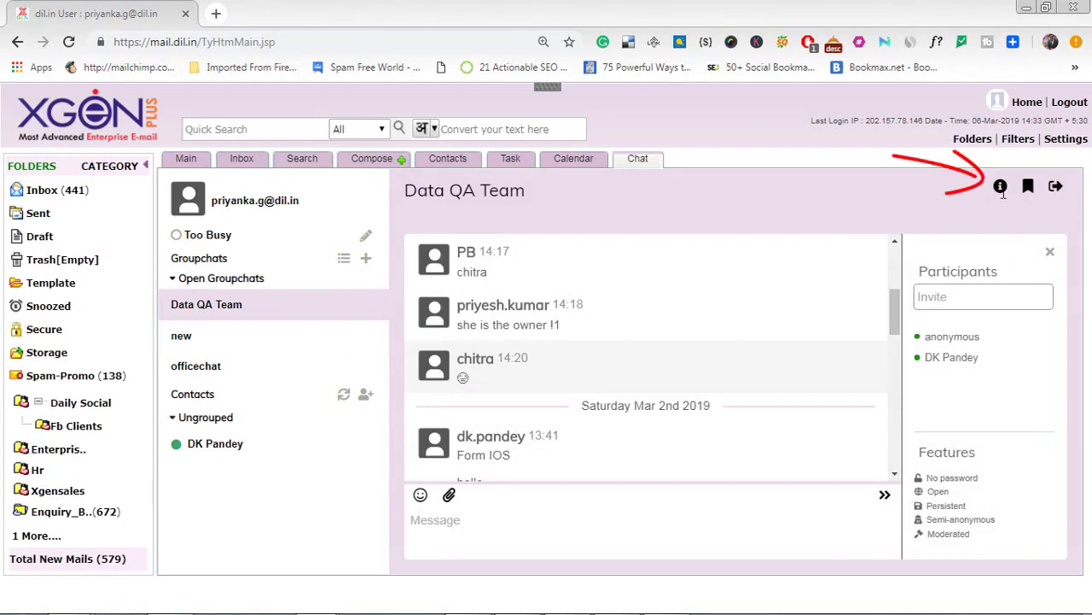
click(1001, 186)
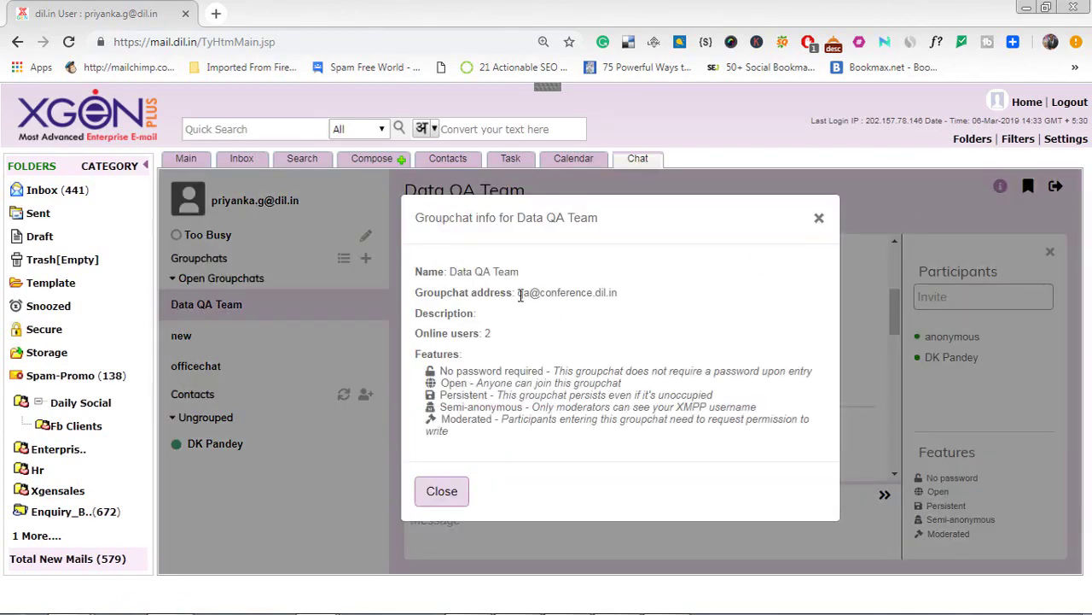
drag(519, 293, 629, 304)
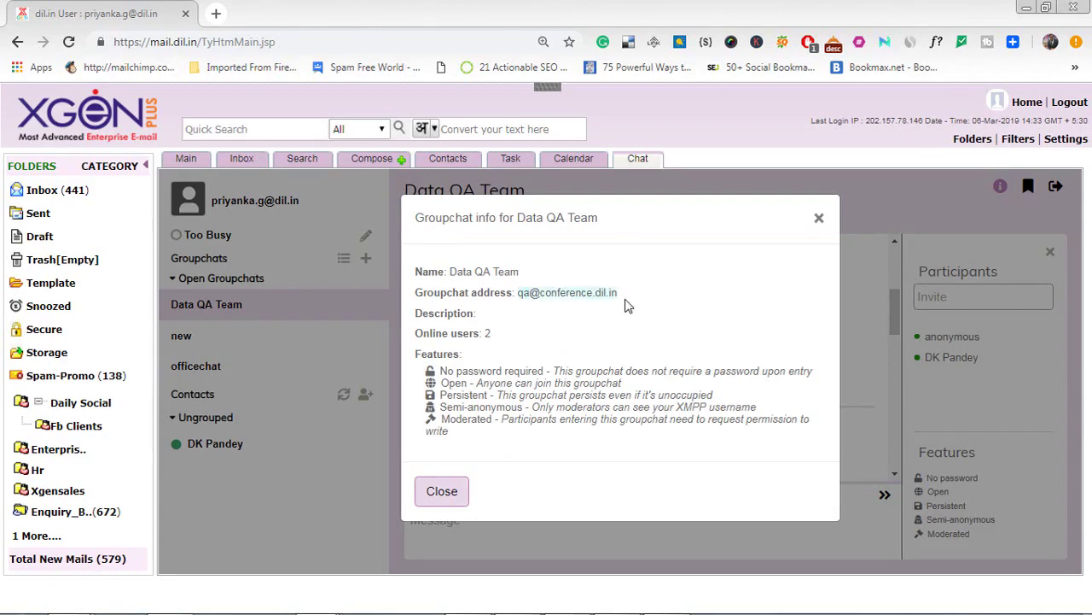
click(572, 319)
click(442, 498)
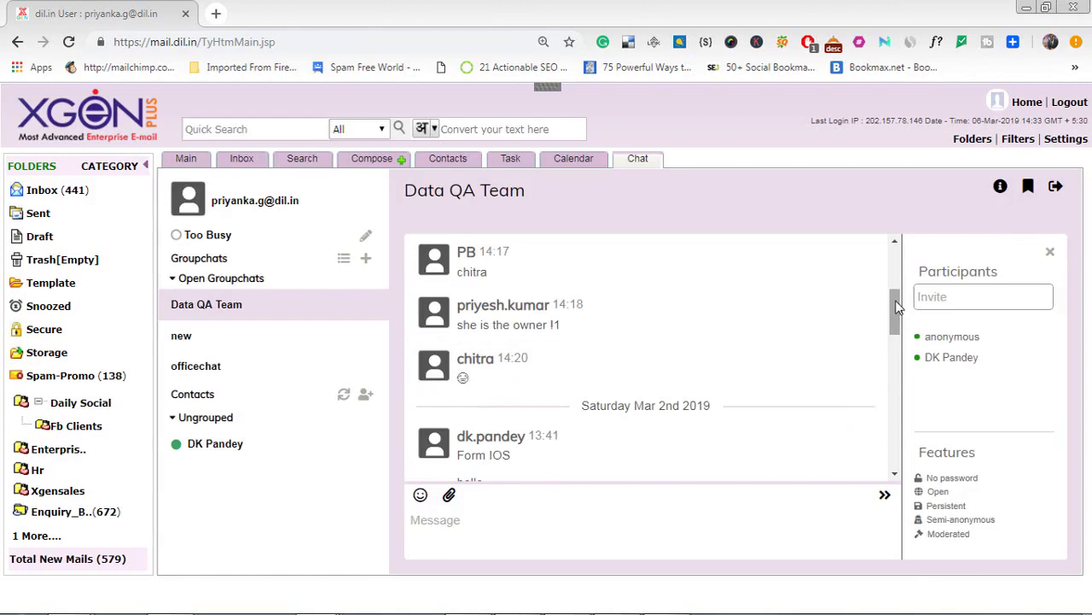
click(1029, 187)
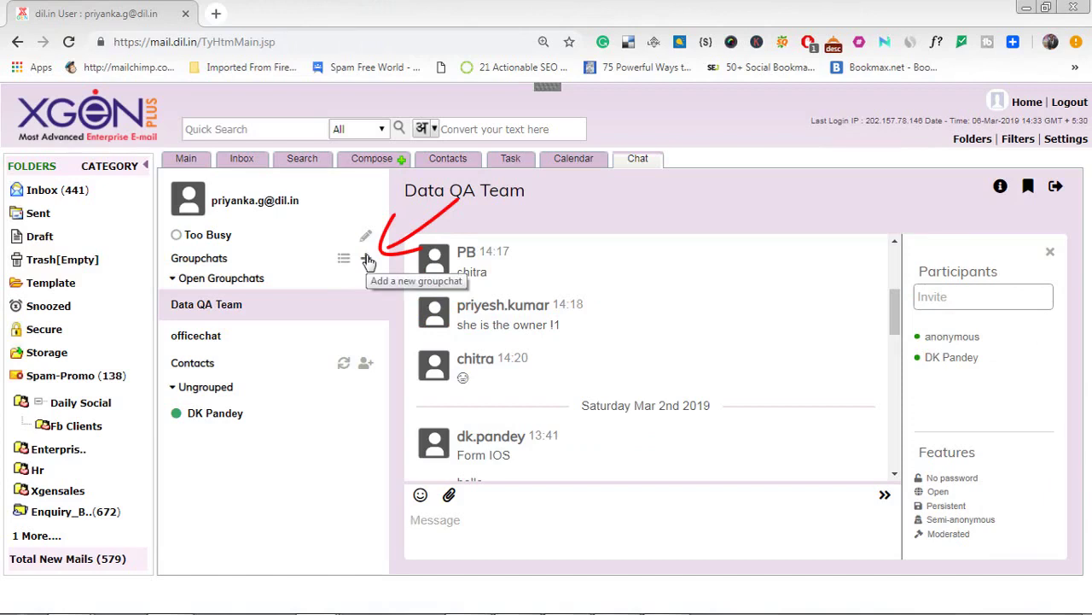
- Create and join a new groupchat named 'new', replacing the prefilled name testgroup
click(366, 258)
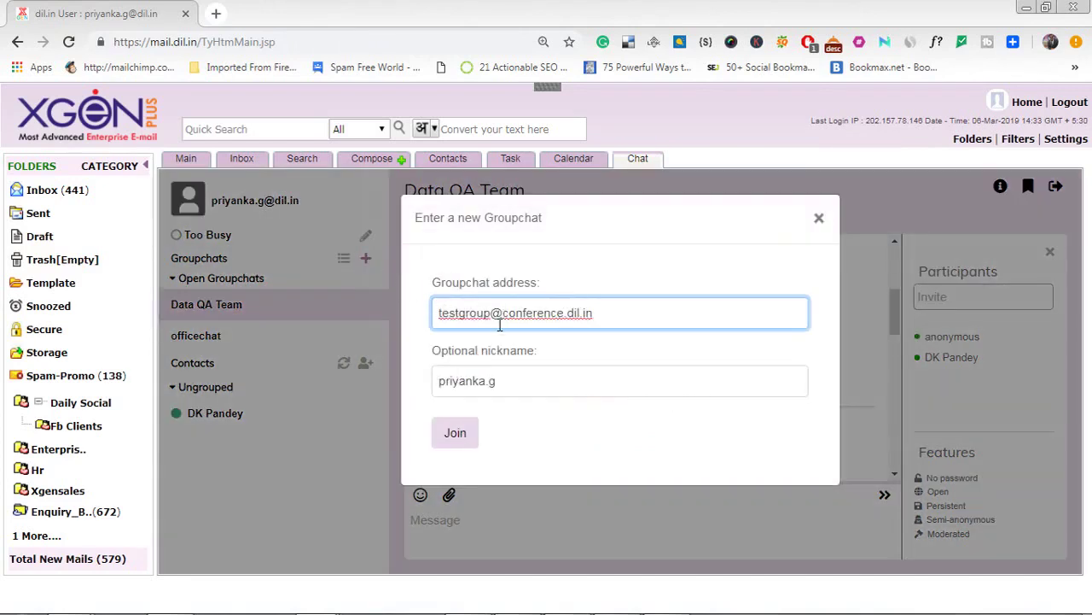
drag(492, 314, 417, 319)
key(BackSpace)
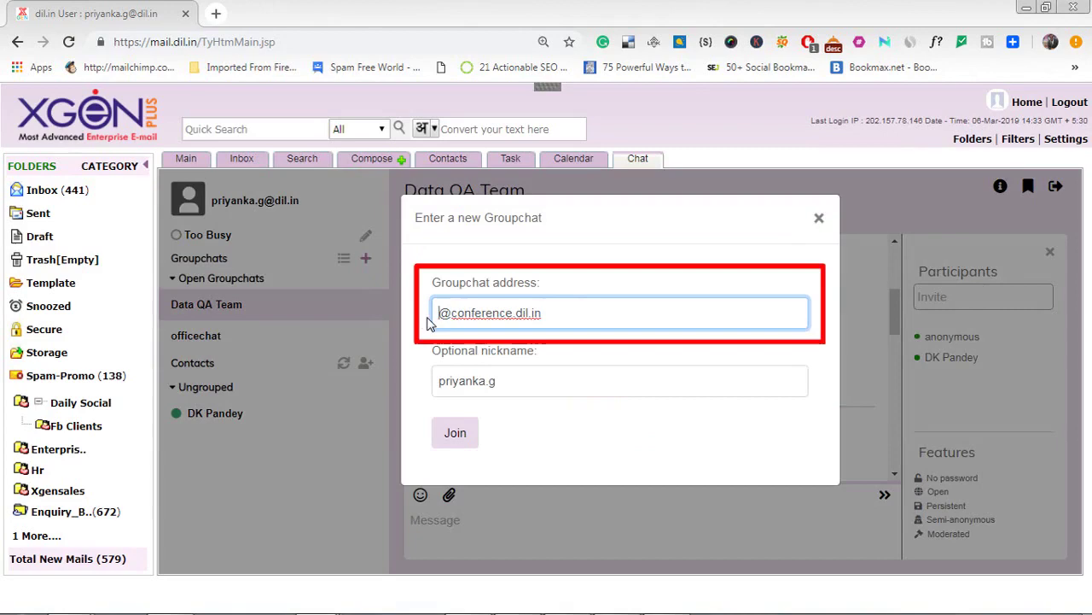
text(new)
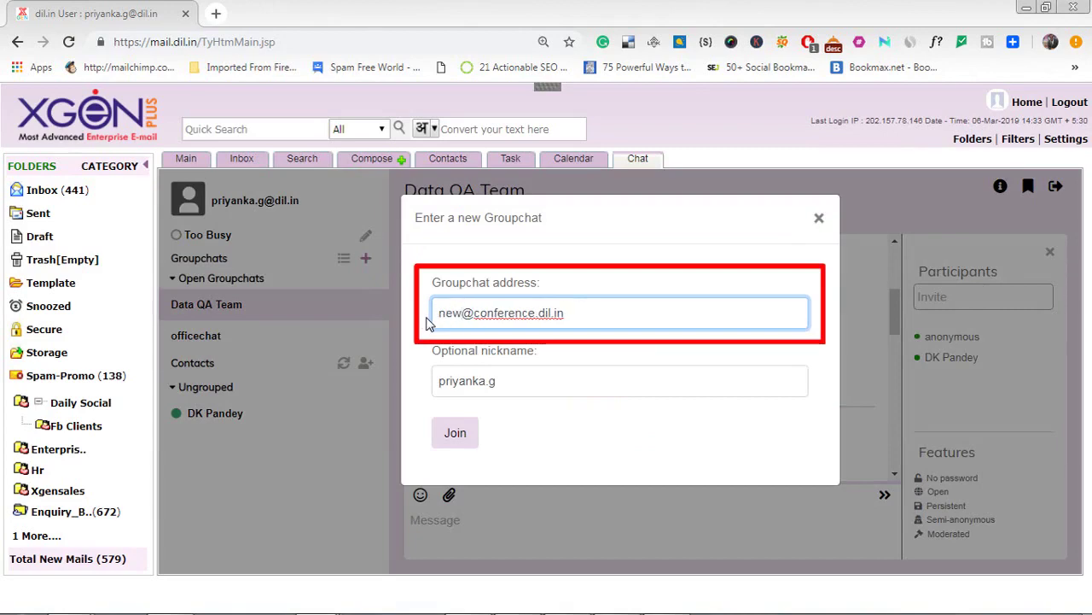
click(511, 384)
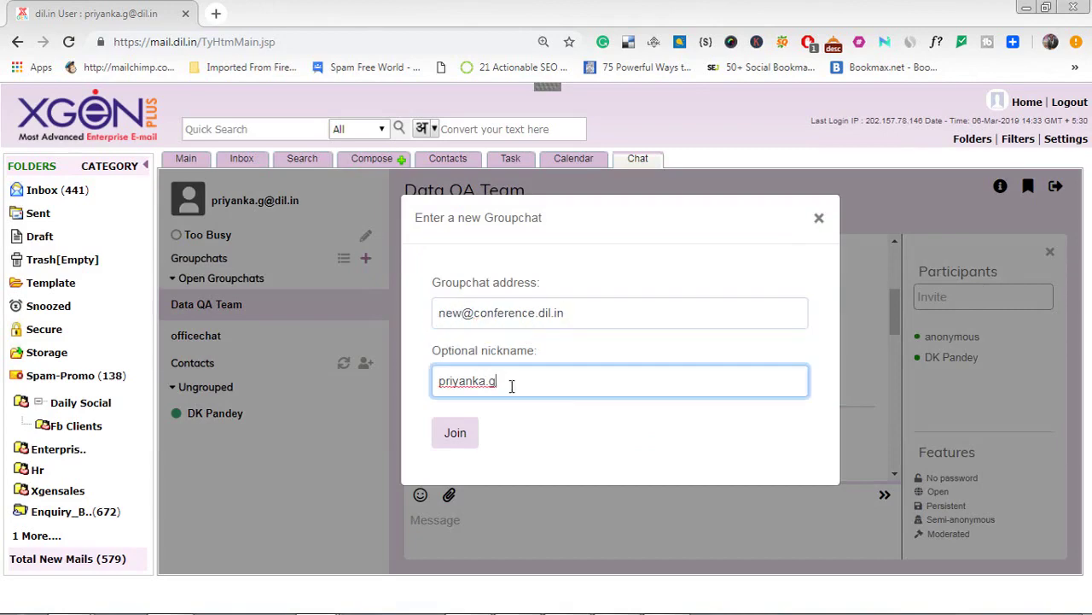
click(560, 427)
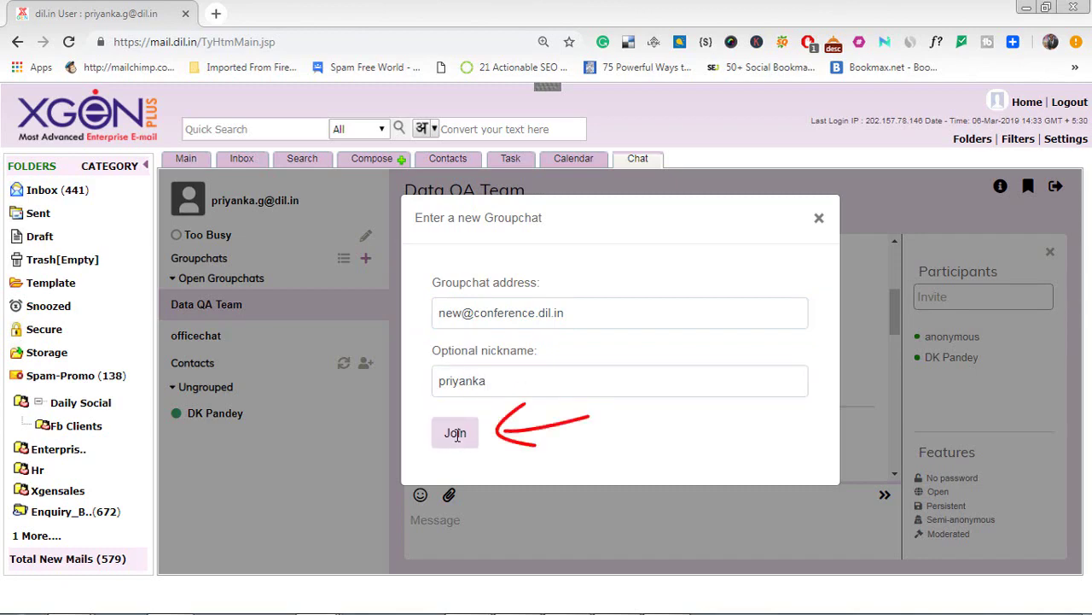
click(456, 434)
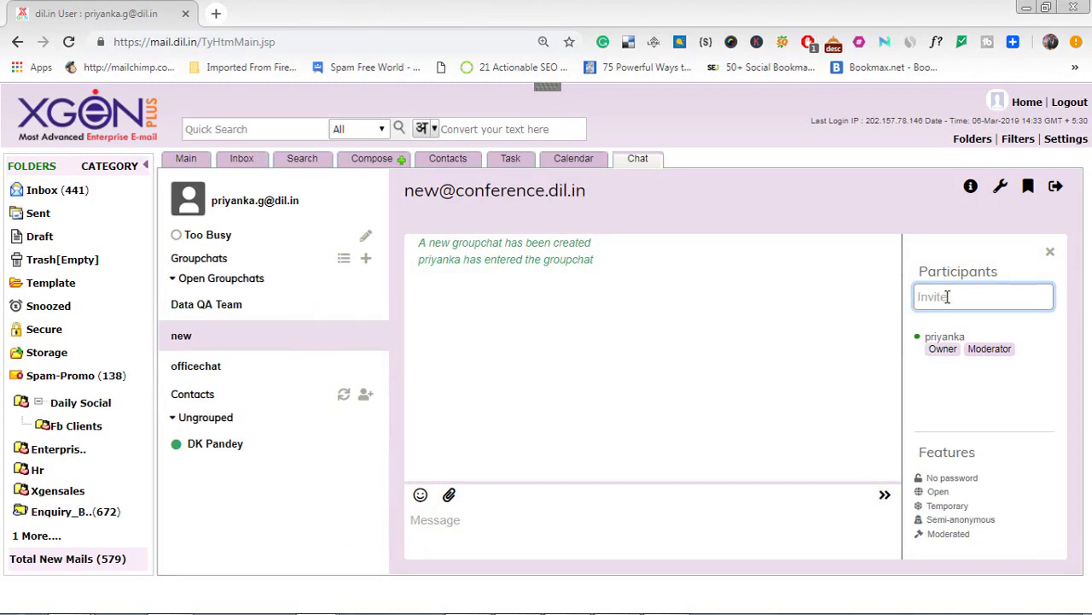
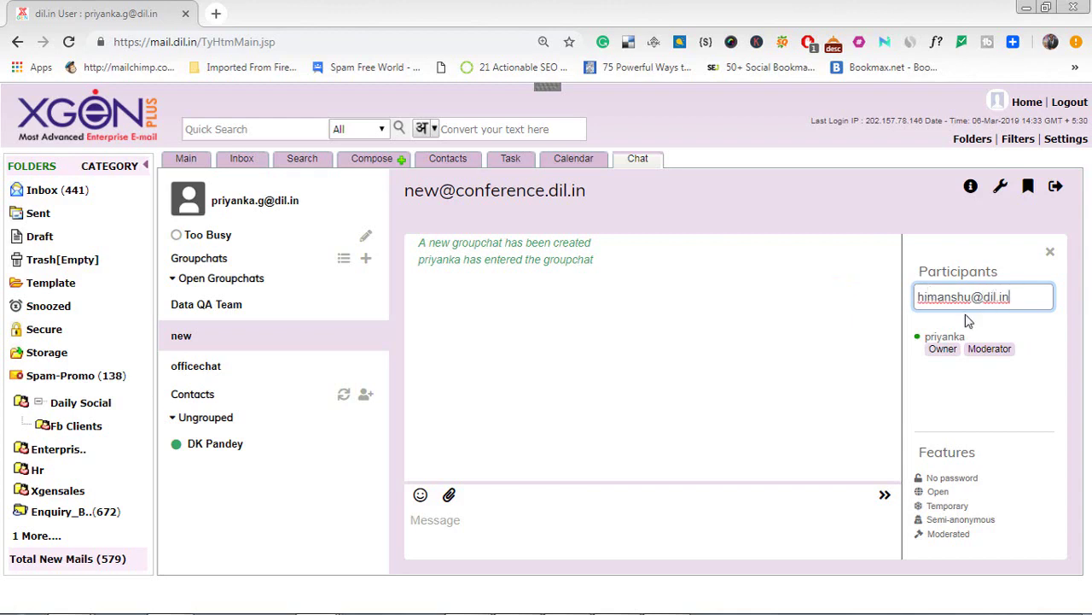
- Invite a colleague by their e-mail address with the message 'join my chat'
key(Return)
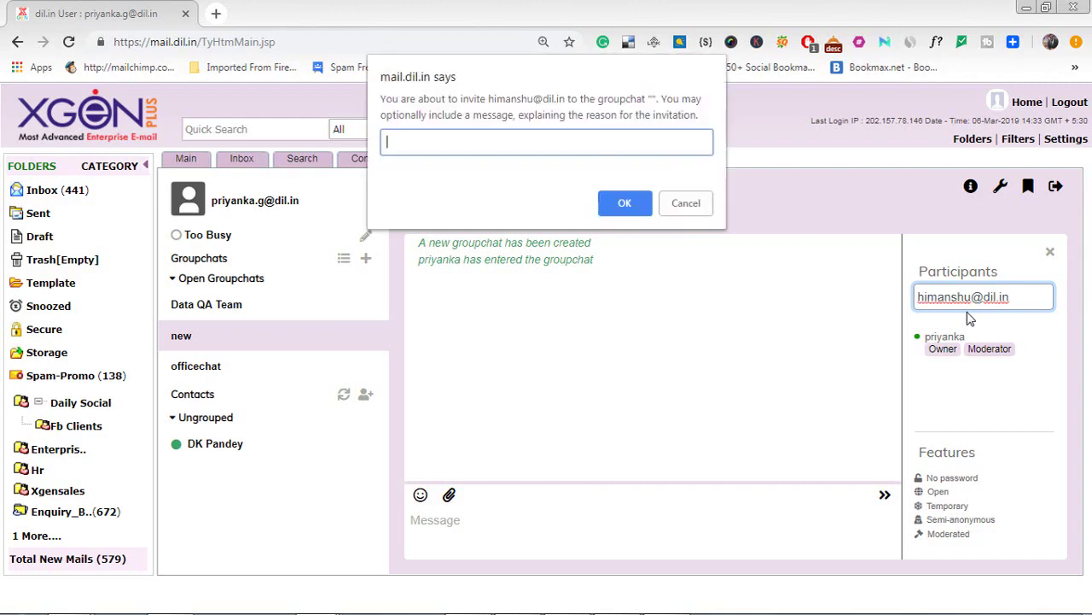
text(join my chat)
click(618, 203)
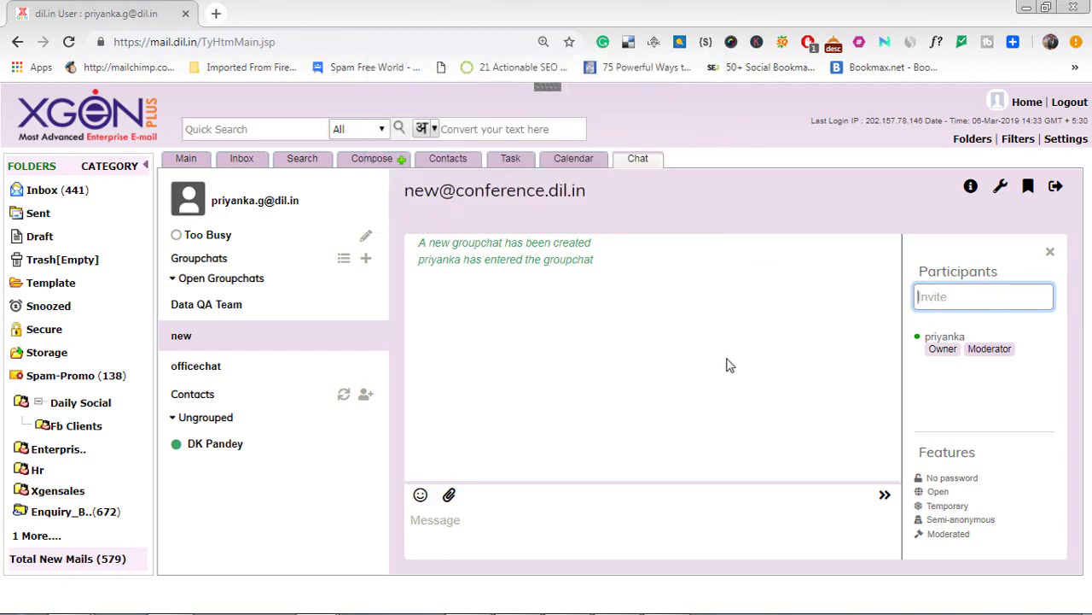
- Attach and send the downgrading.mp4 video to the 'new' groupchat
click(449, 495)
click(210, 165)
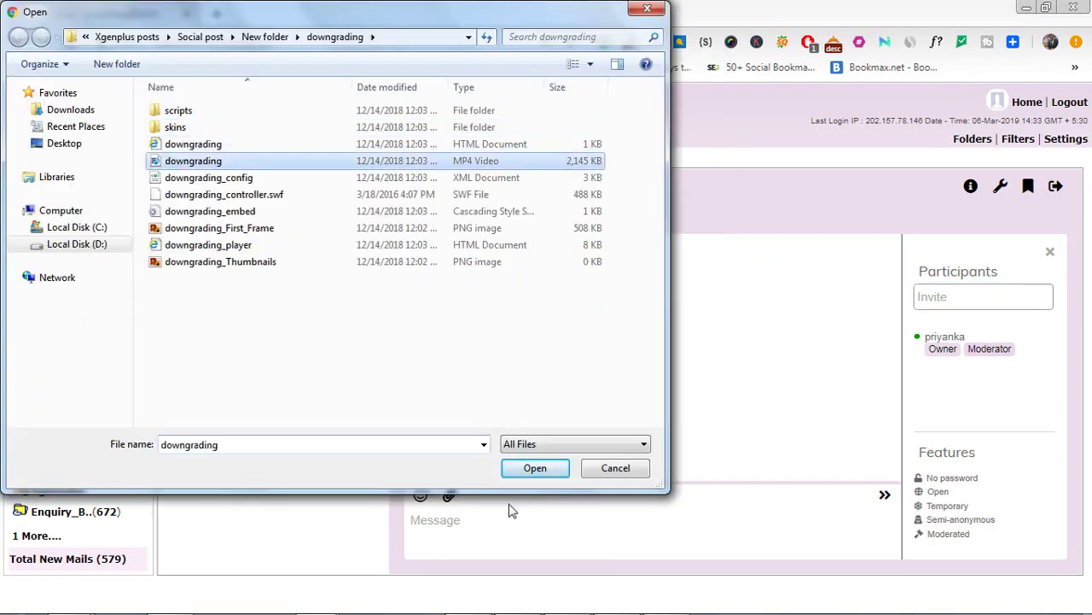
click(536, 467)
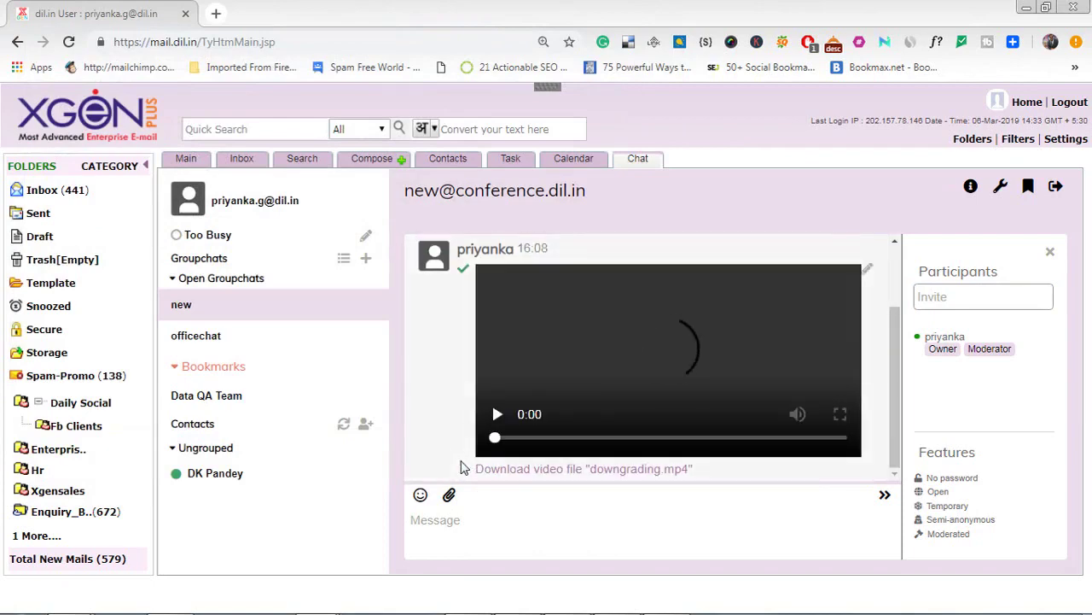
- Open the room configuration form and click into the Room title field
click(1003, 189)
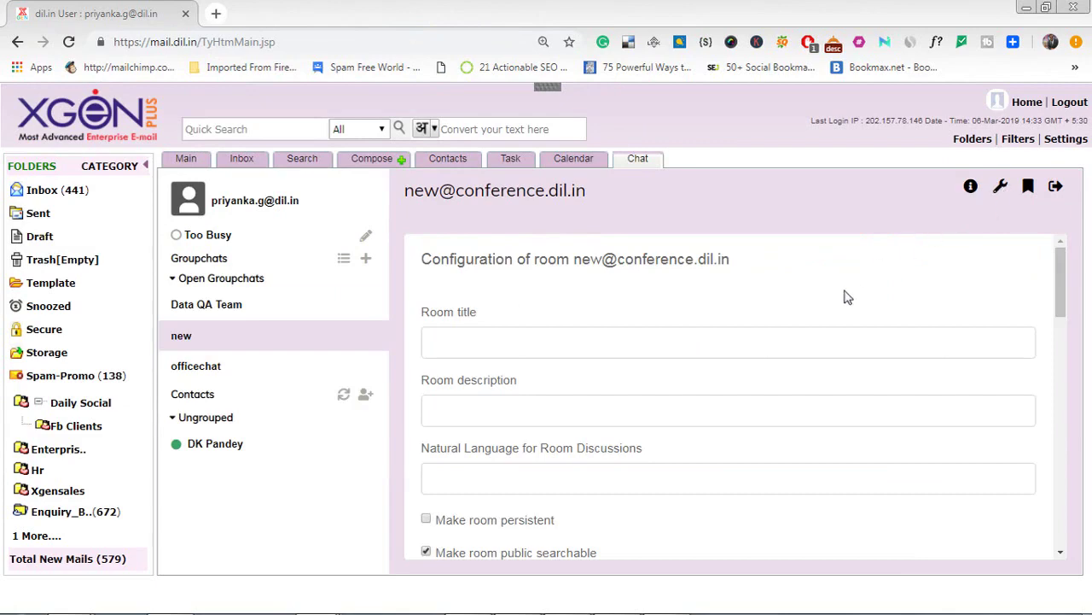
click(751, 353)
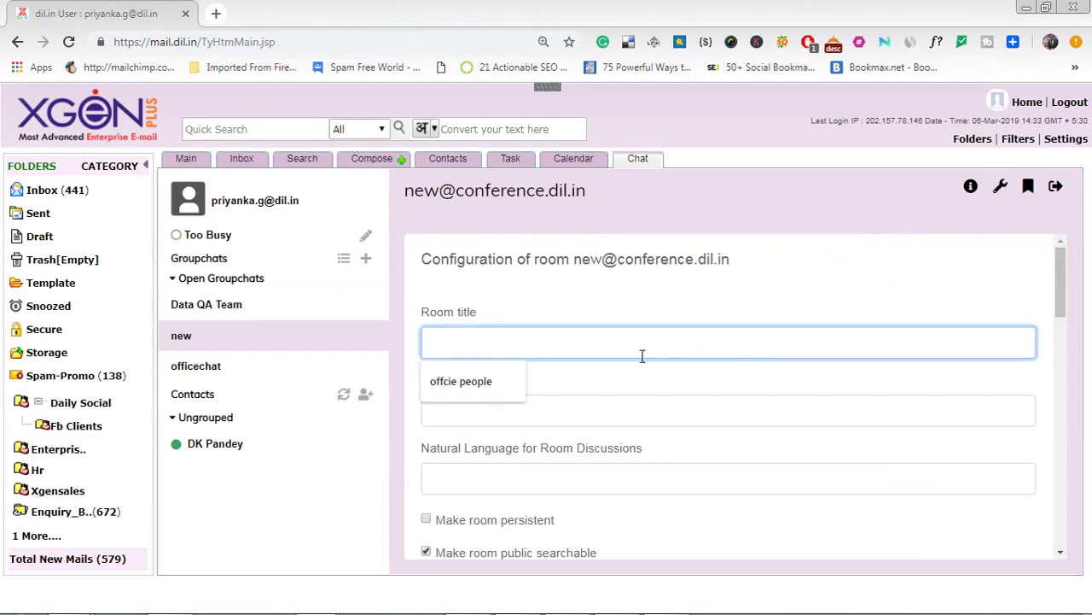
click(585, 393)
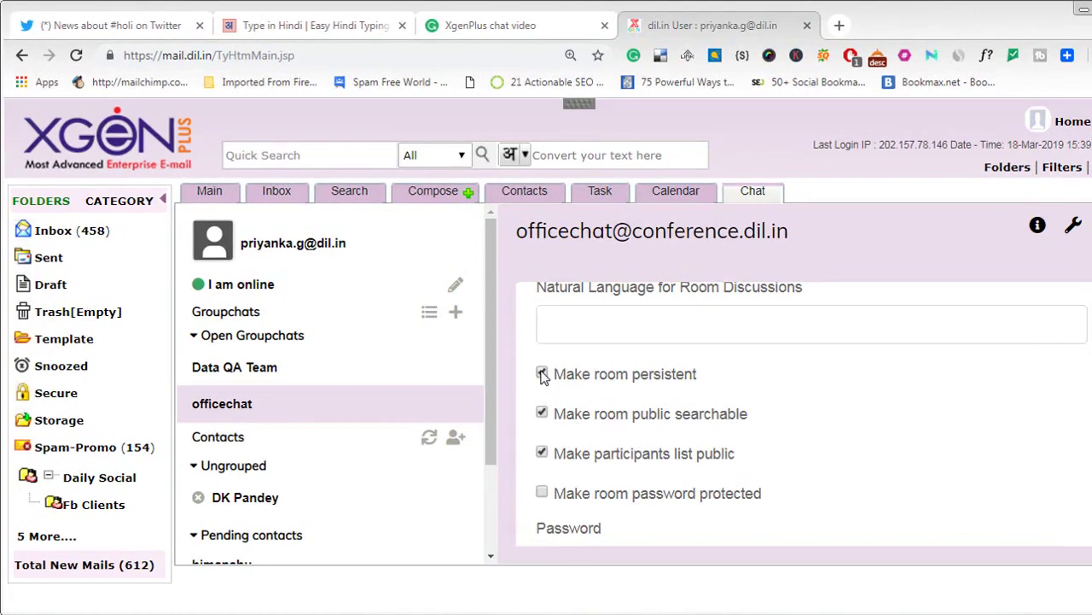
- Turn off room persistence, enable password protection with a room password, and save
click(542, 373)
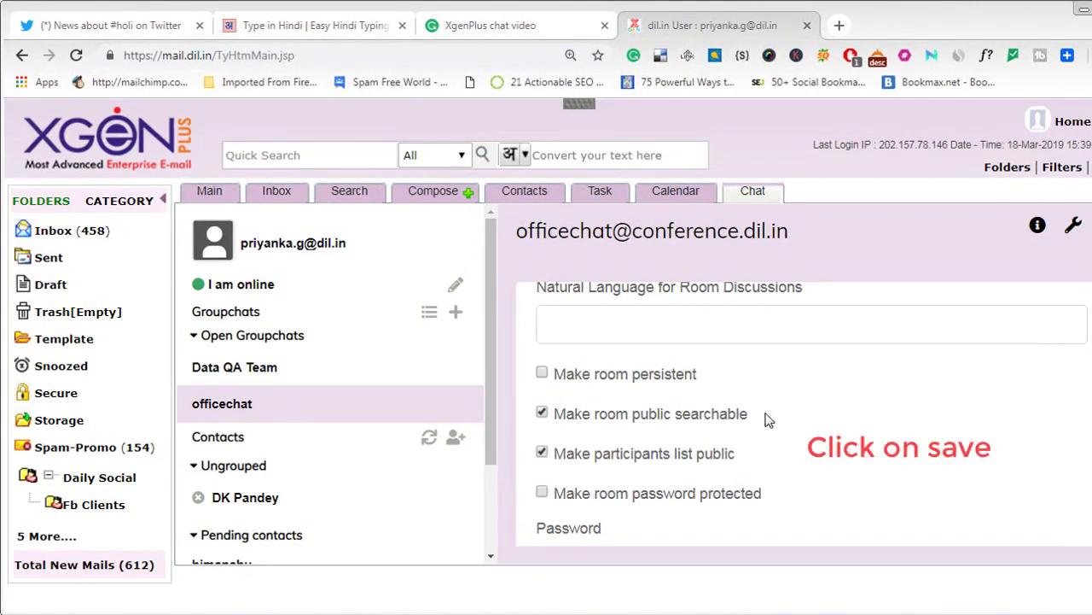
scroll(811, 409, down, 3)
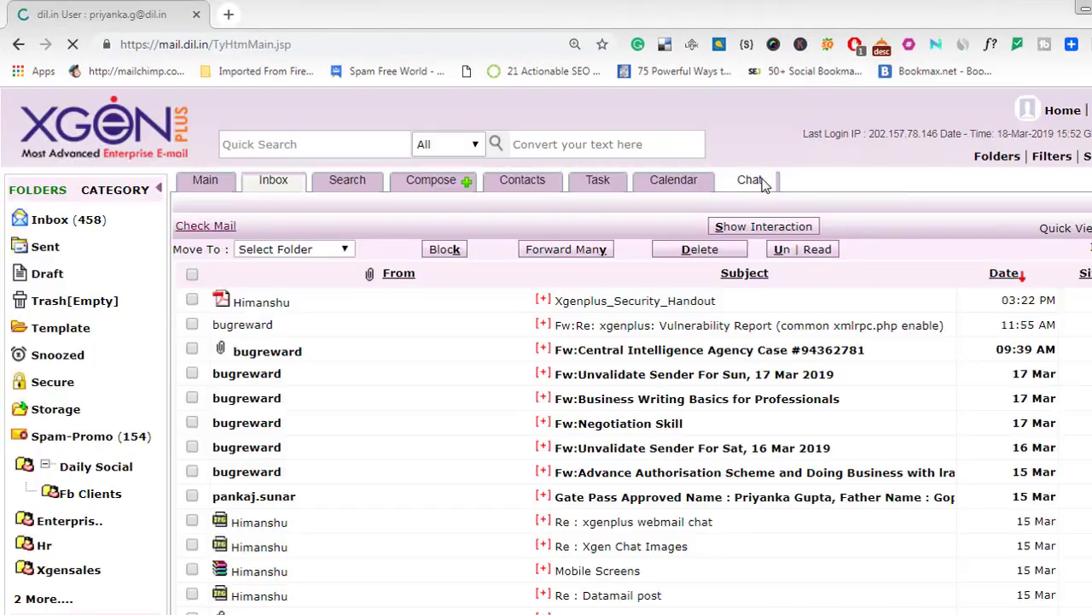
click(773, 183)
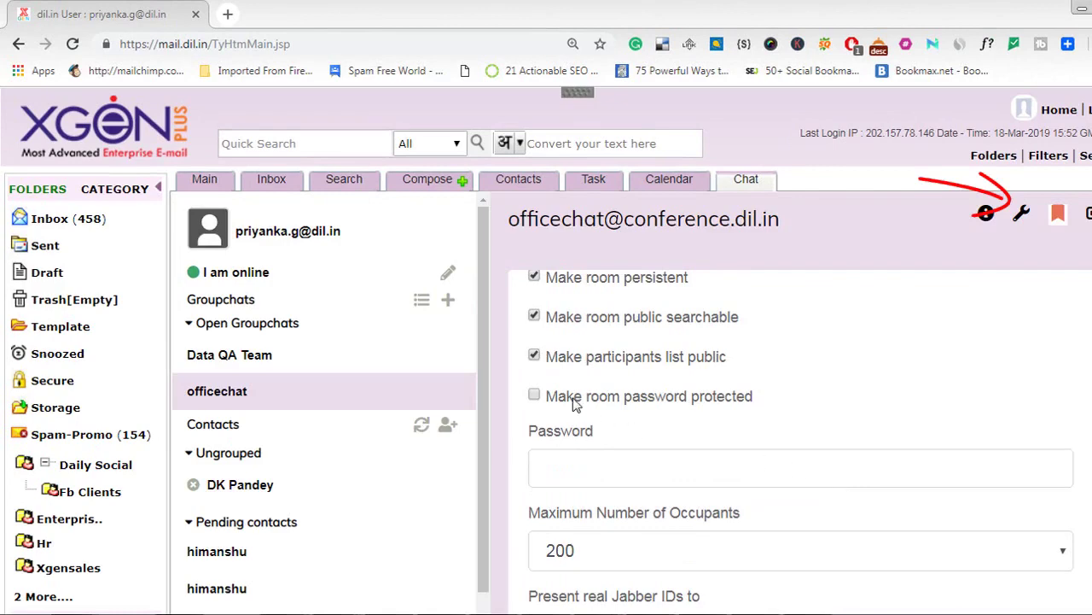
click(534, 396)
click(606, 467)
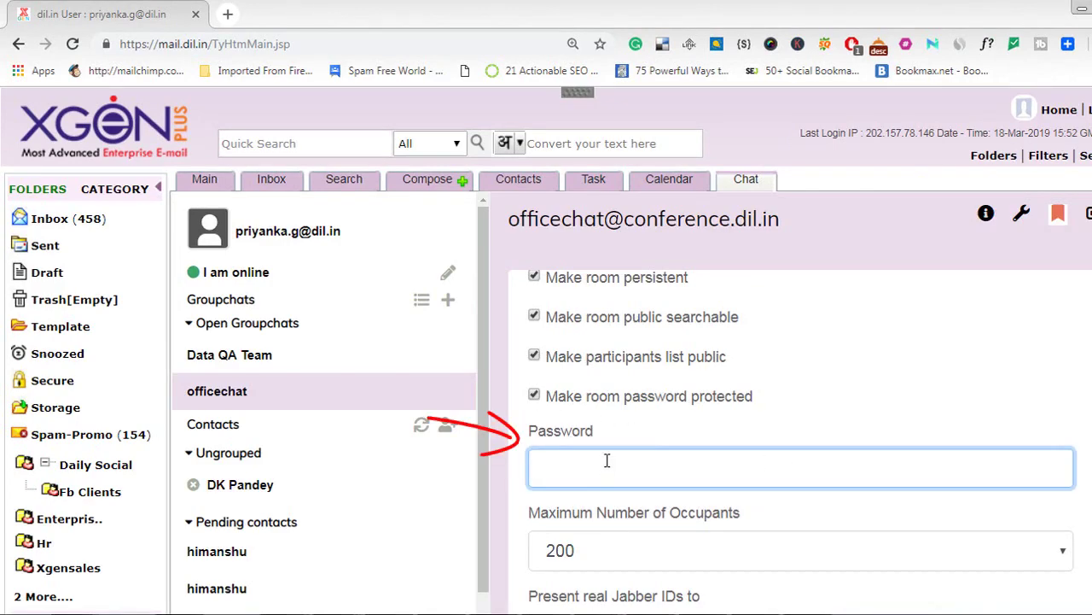
scroll(743, 453, down, 10)
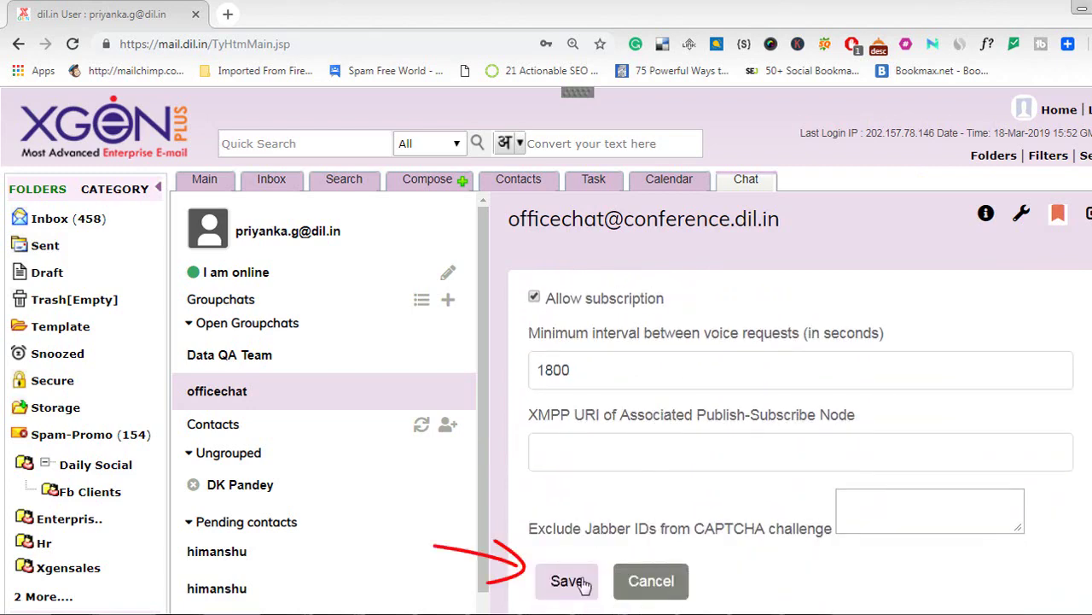
click(582, 583)
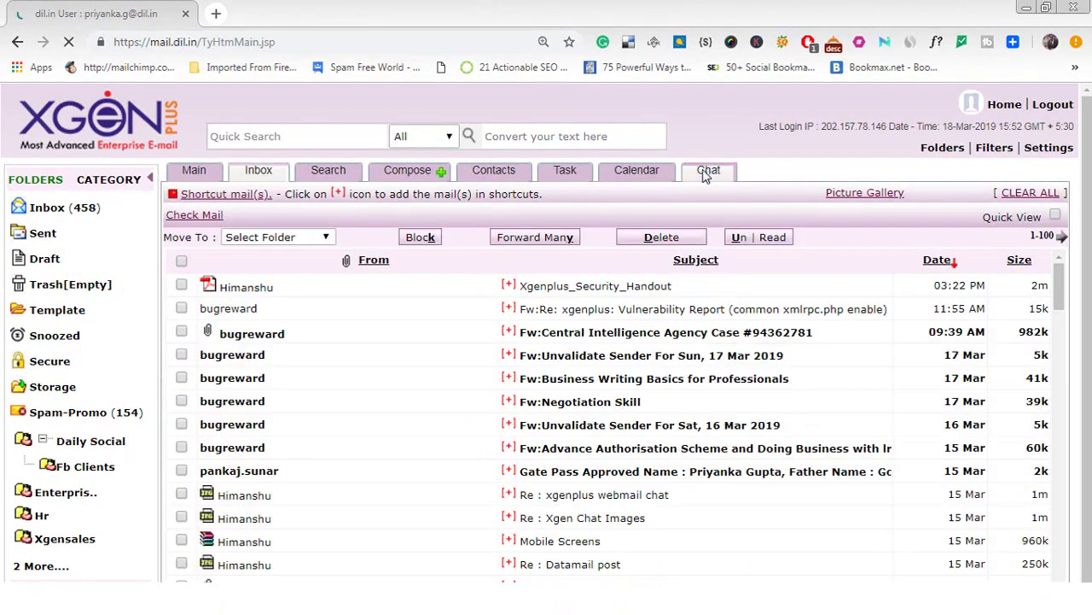
- Rejoin the groupchat by entering the room password
click(705, 174)
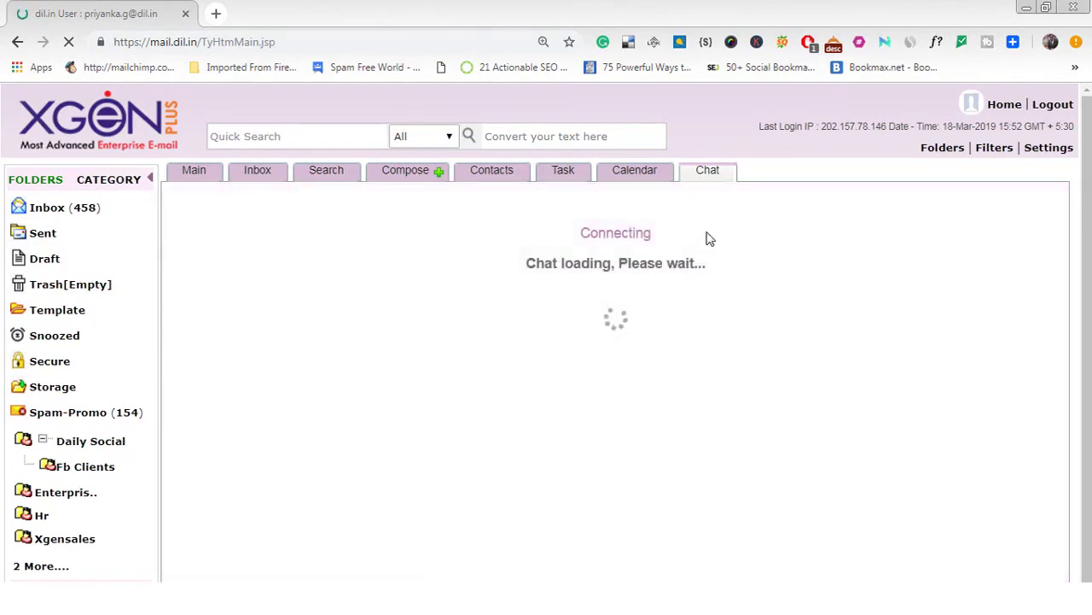
click(679, 331)
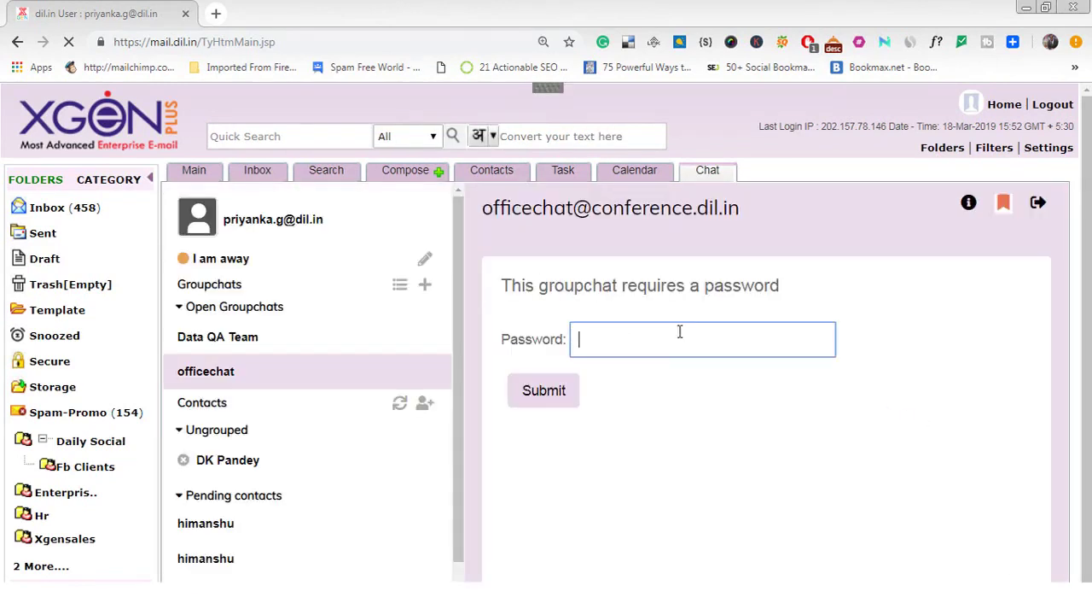
key(Return)
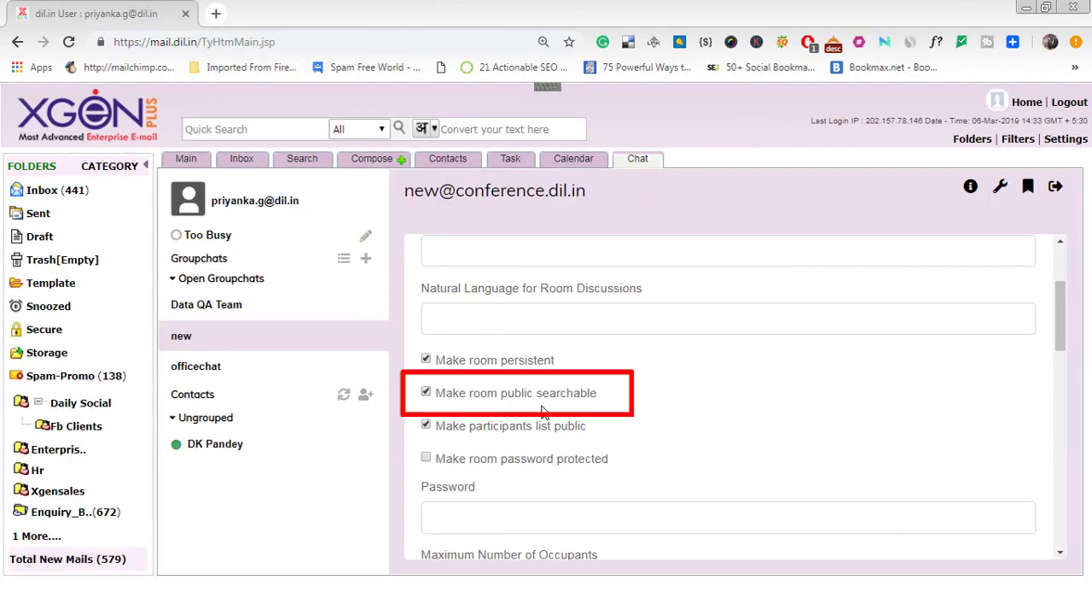
- Scroll through the room configuration form, keeping Make room persistent checked
scroll(545, 409, down, 1)
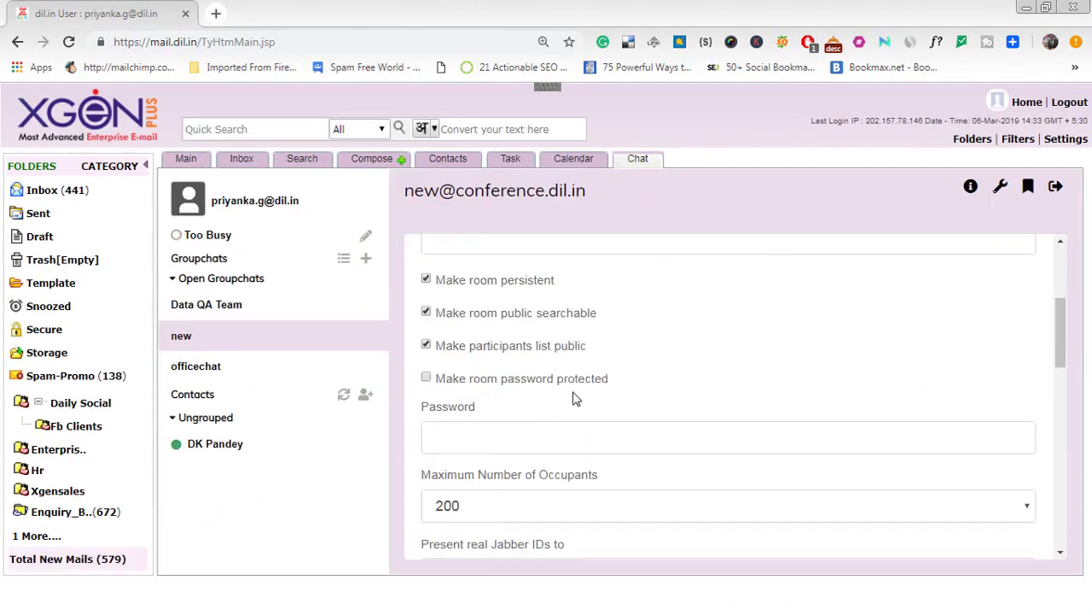
scroll(575, 399, down, 1)
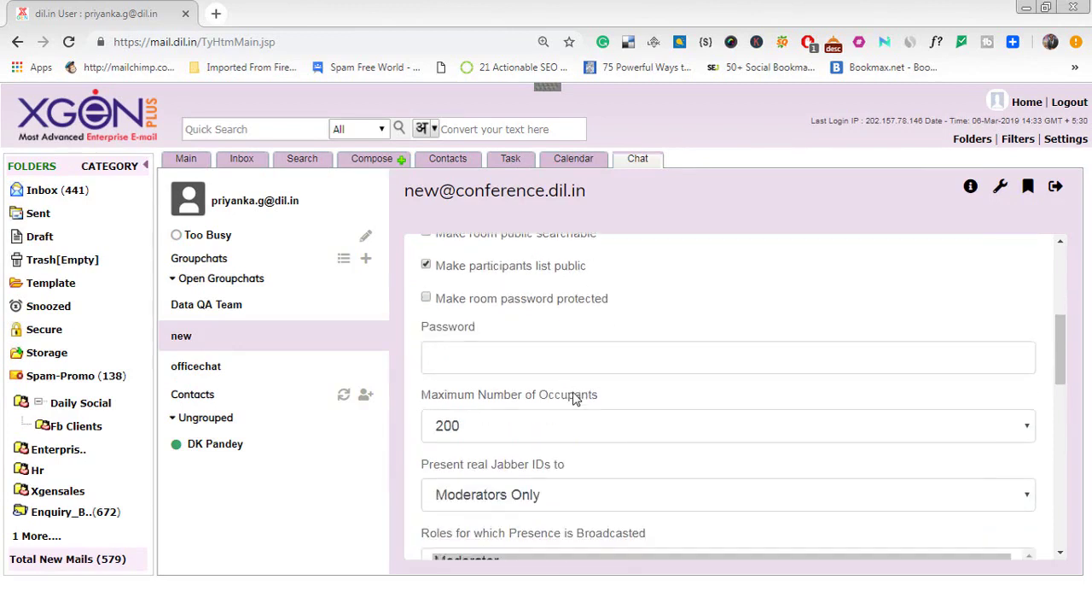
scroll(575, 398, up, 1)
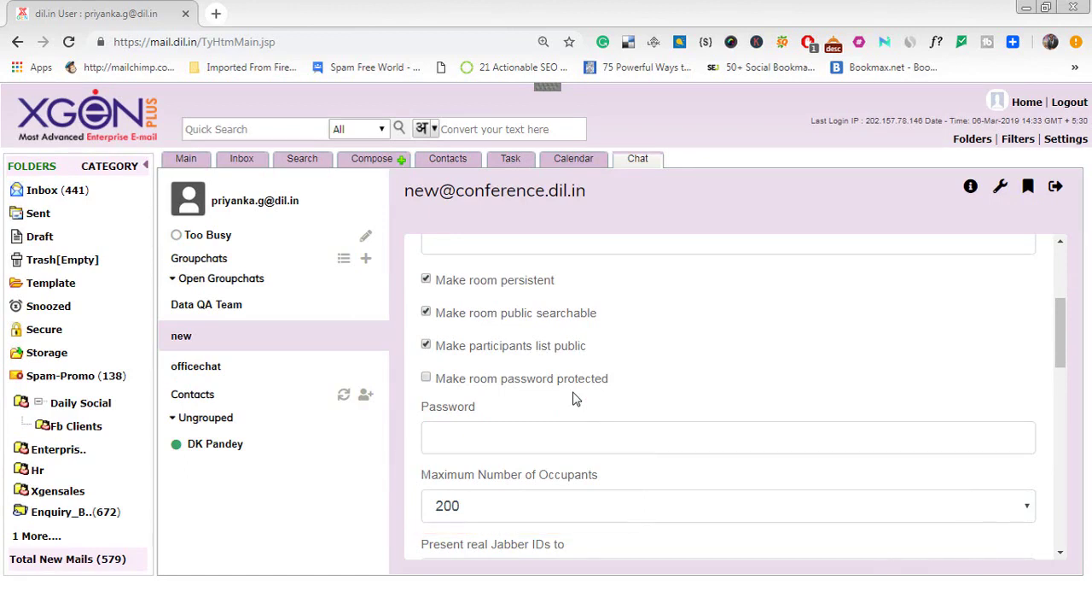
scroll(575, 398, down, 1)
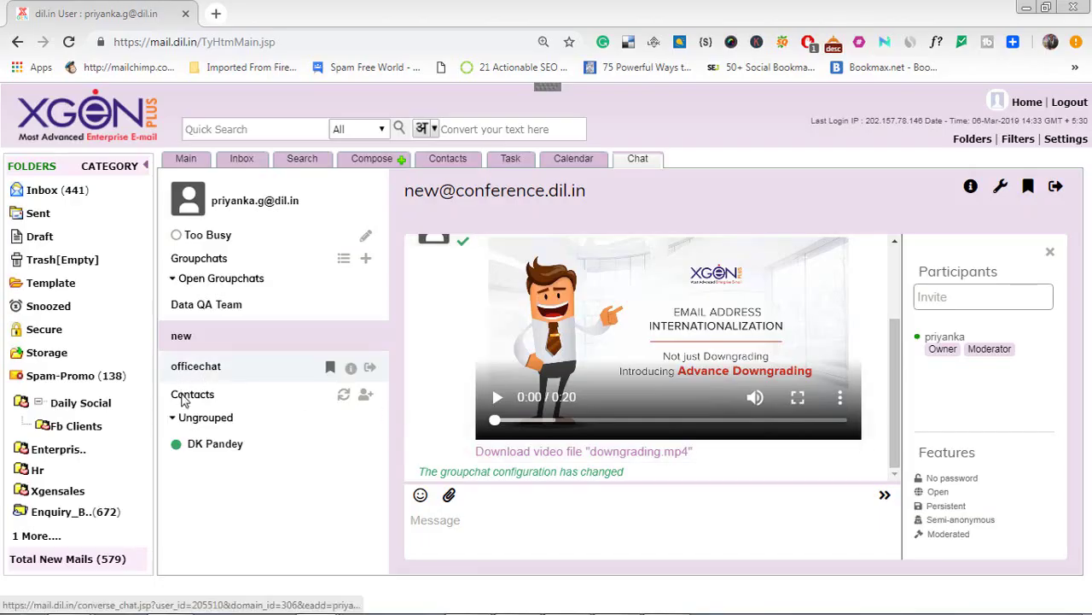
- Add a new chat contact with their e-mail address and a nickname
click(344, 397)
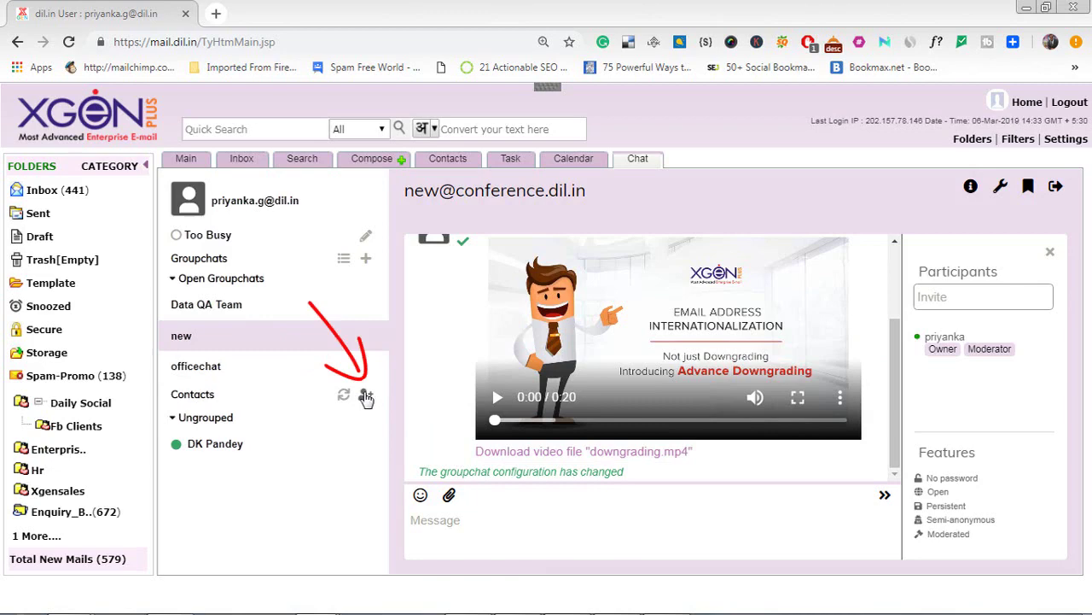
click(366, 397)
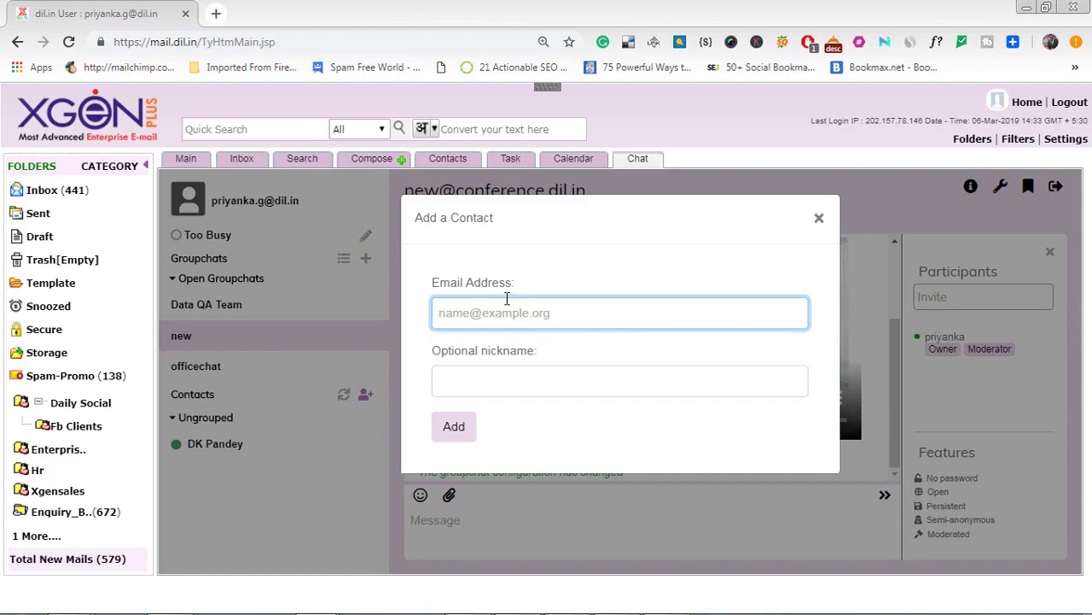
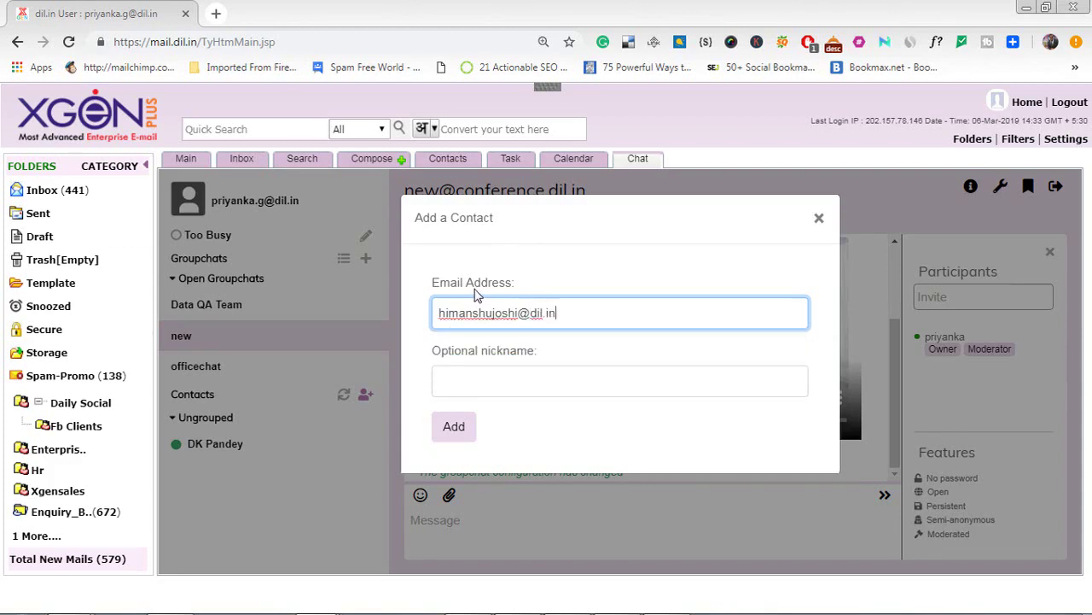
click(533, 376)
text(himanshu)
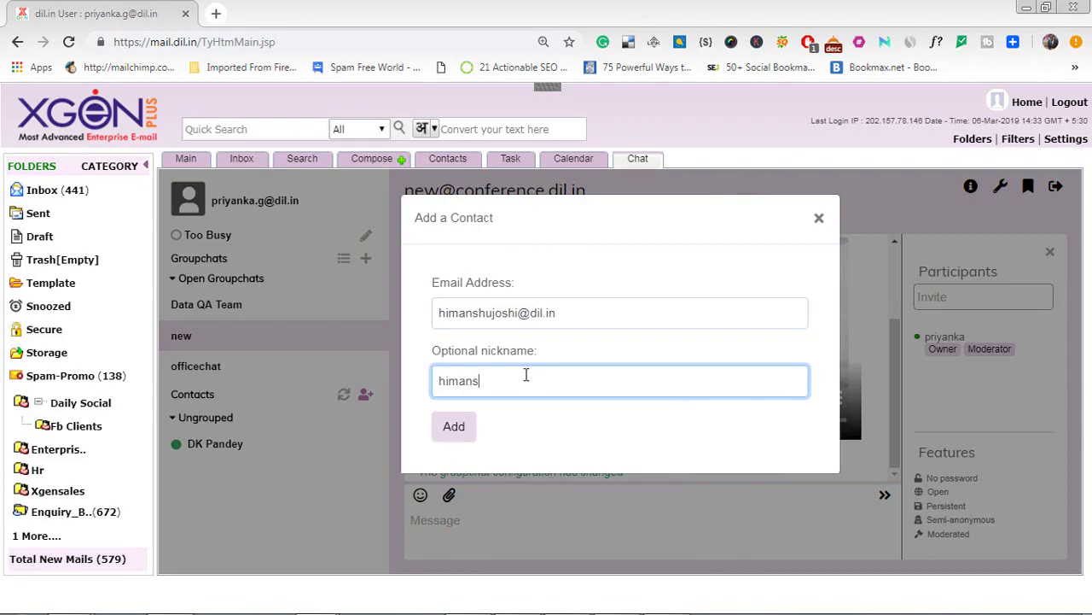
click(466, 435)
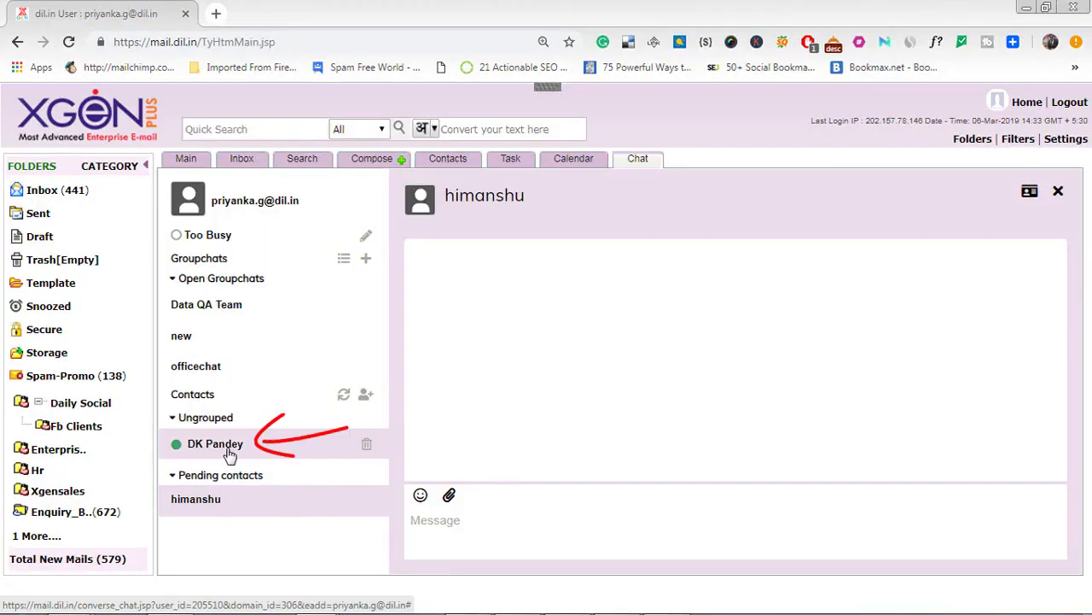
- Open the ungrouped contact's chat with downgrading.mp4, view their details, and cancel their removal
click(227, 451)
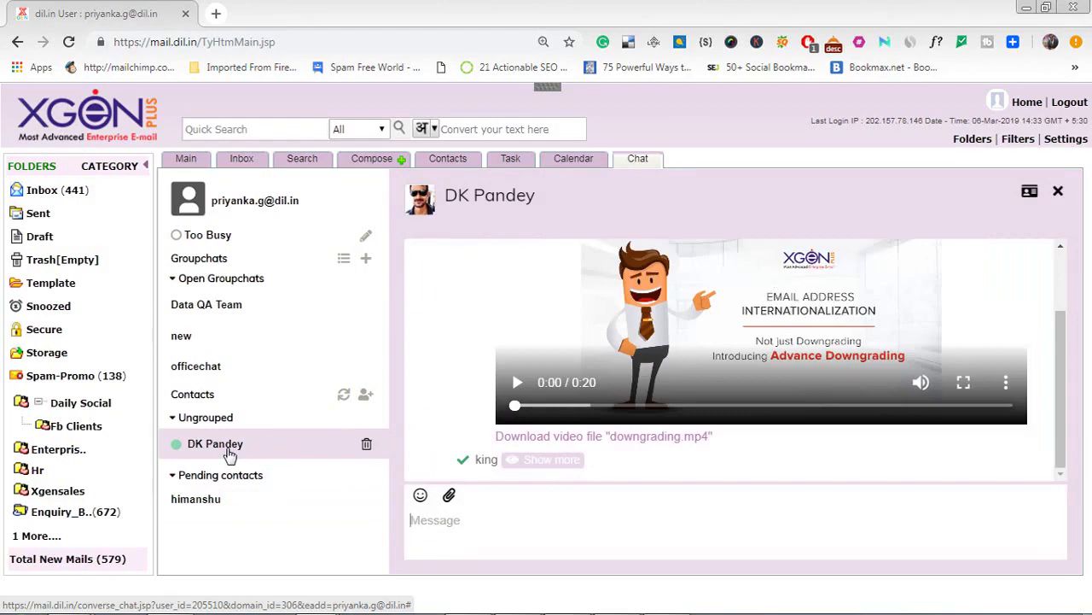
click(1032, 193)
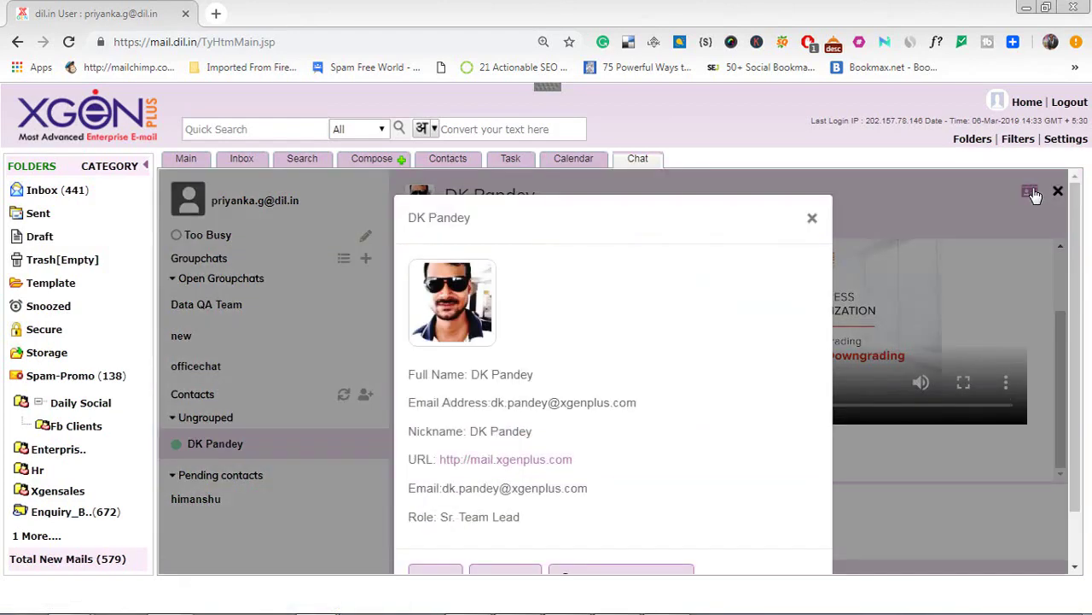
scroll(606, 375, down, 1)
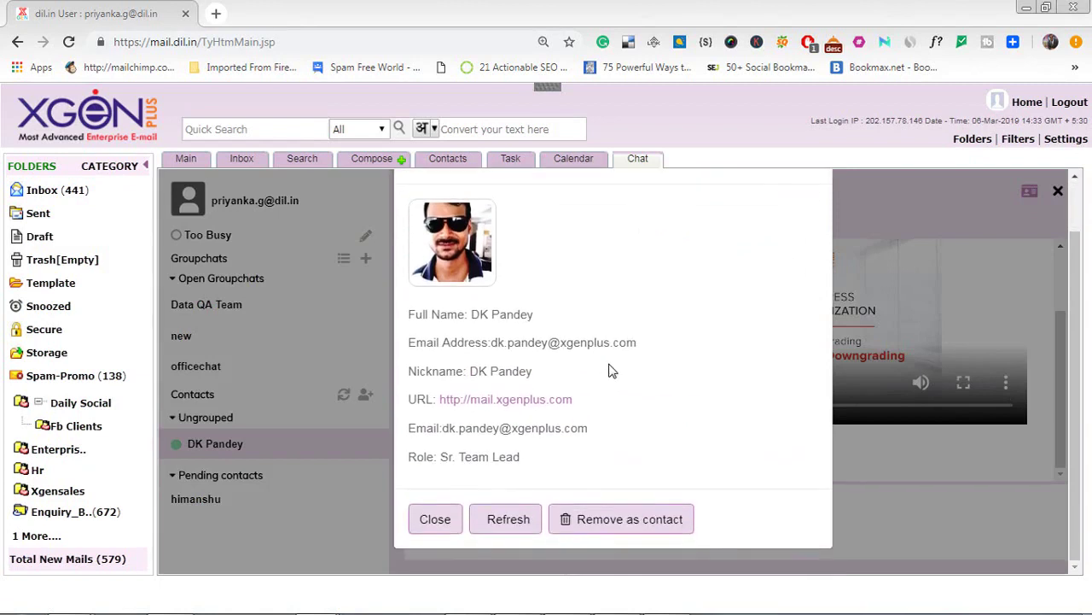
click(600, 523)
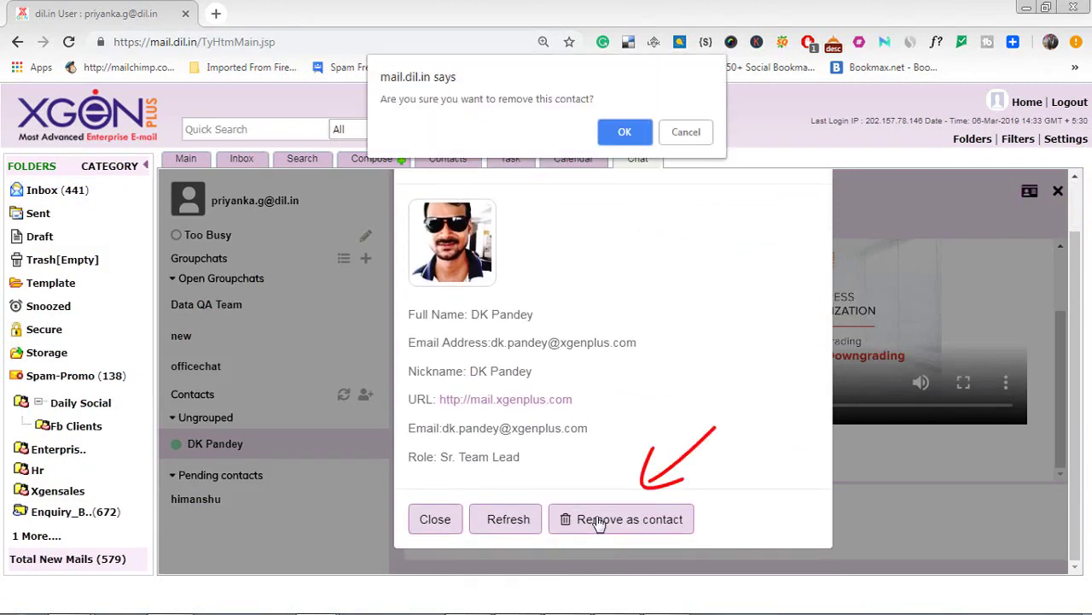
click(700, 135)
click(440, 521)
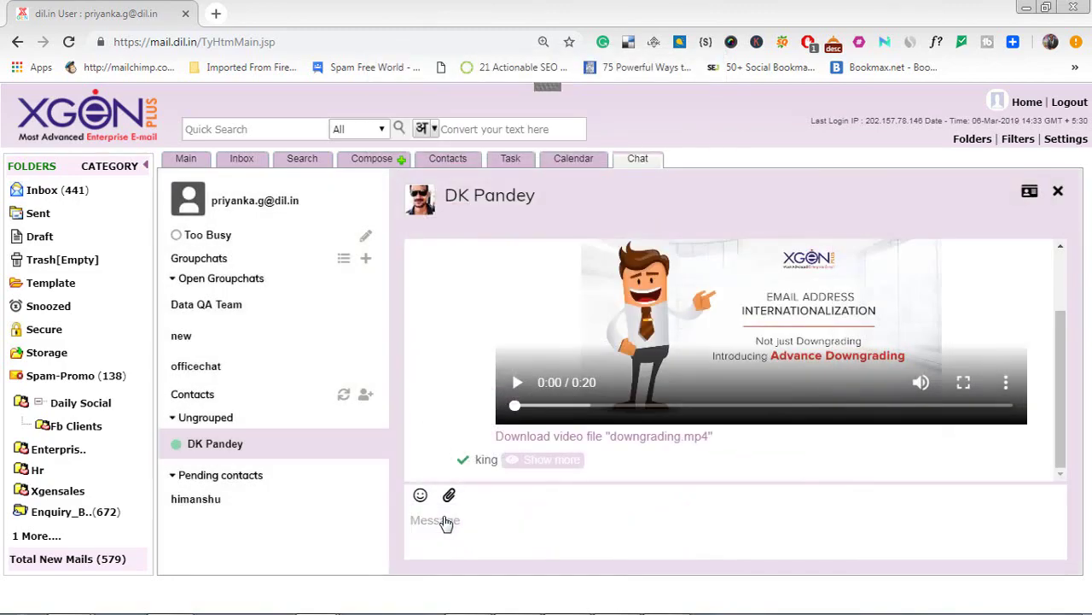